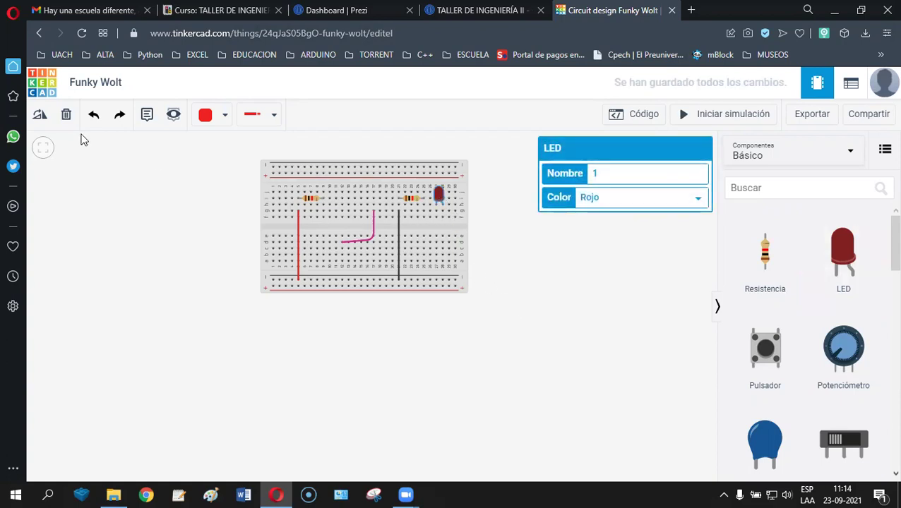
Rotate the red LED 90 degrees clockwise and move it slightly lower at the breadboard's right end.
left_click(41, 119)
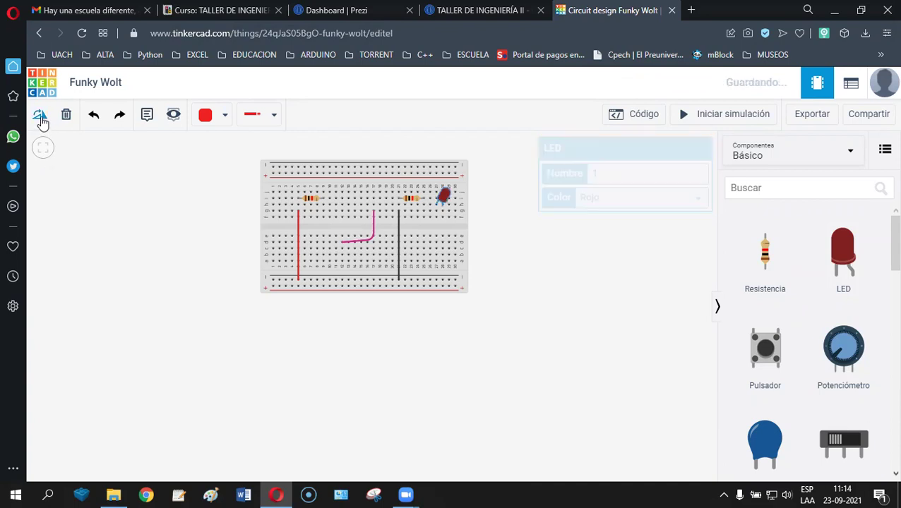
left_click(40, 119)
left_click(40, 120)
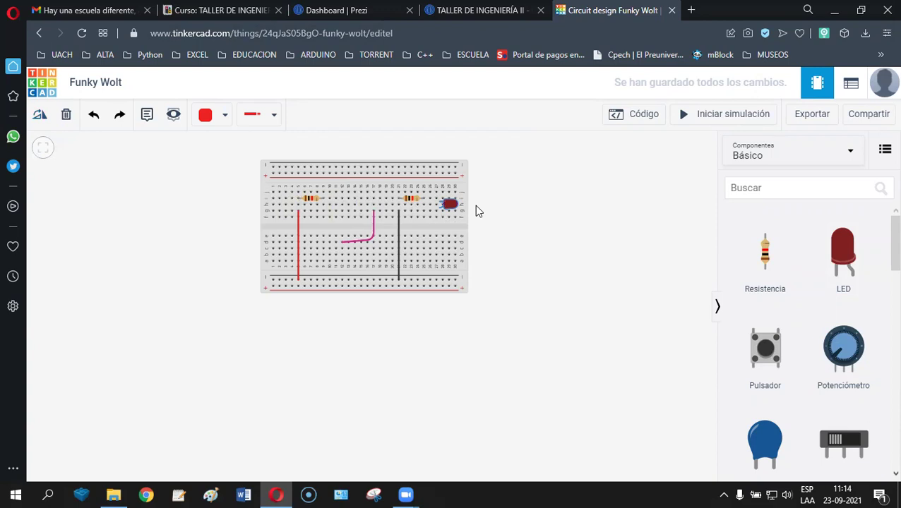
left_click_drag(453, 206, 448, 214)
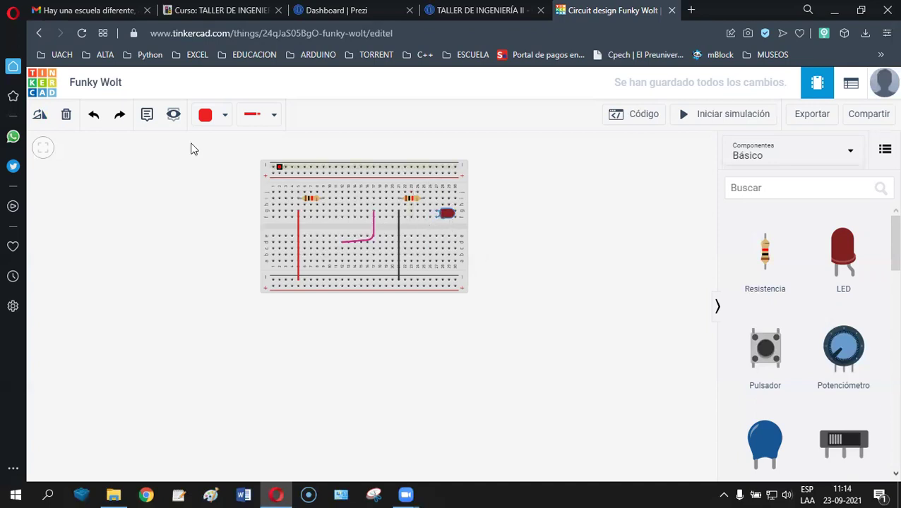
Rotate the LED through the rest of its turn until upright, and move it to the breadboard's upper rows.
left_click(38, 117)
left_click(38, 117)
left_click(37, 116)
left_click(38, 117)
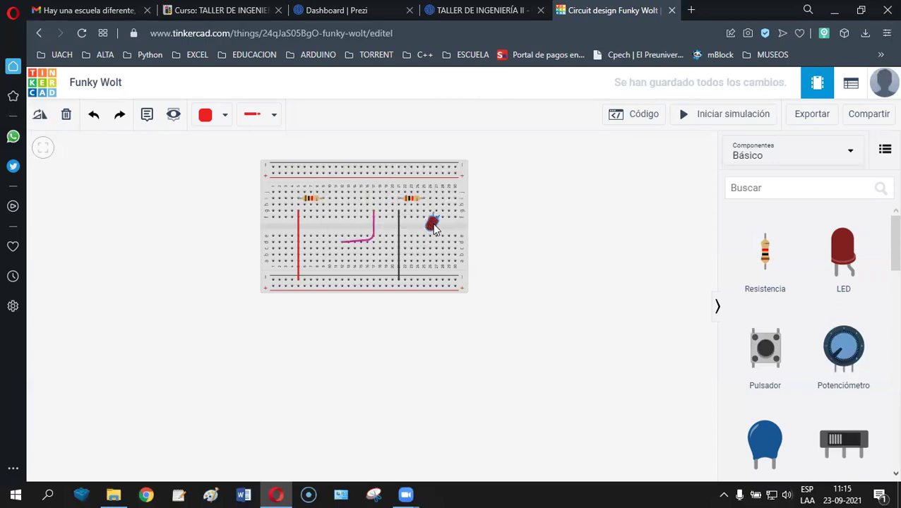
left_click(39, 117)
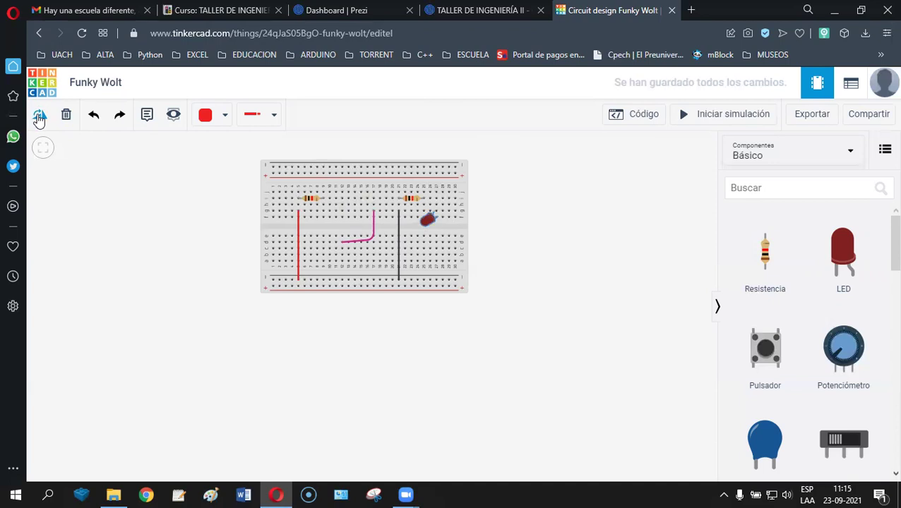
left_click(39, 117)
left_click(39, 118)
left_click(38, 118)
left_click(39, 120)
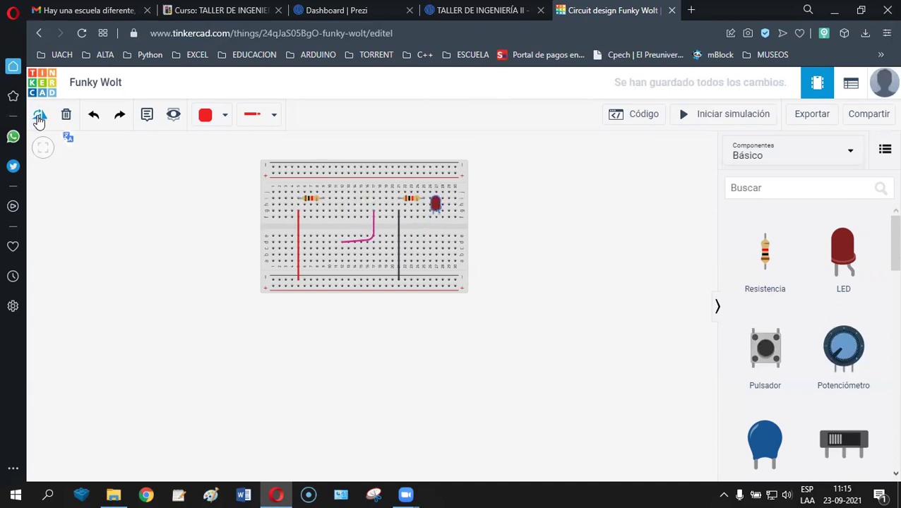
left_click_drag(436, 205, 439, 188)
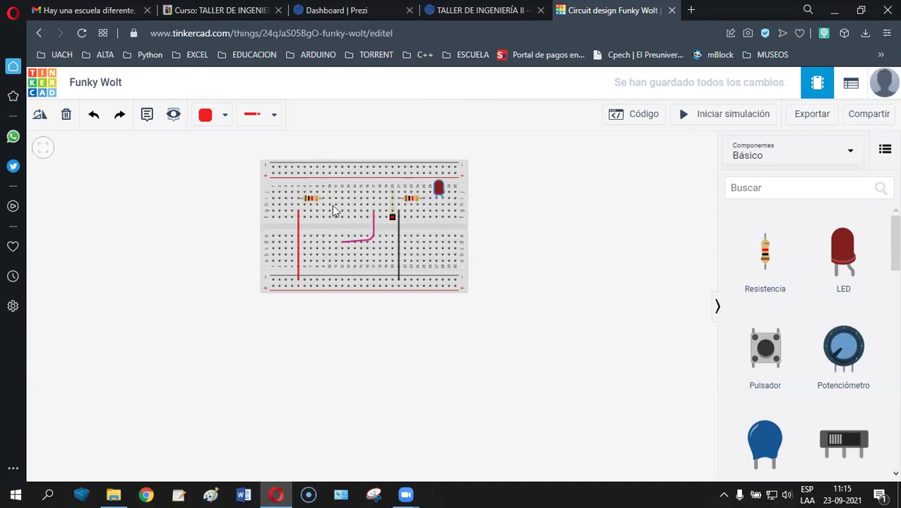
Delete the LED and place a new LED component at the upper right of the breadboard.
left_click(437, 193)
key("Delete")
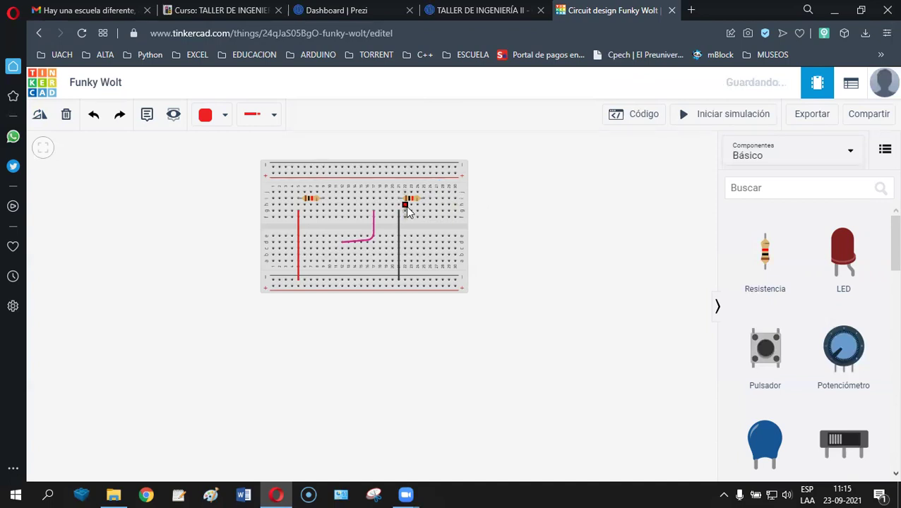
left_click_drag(848, 280, 443, 202)
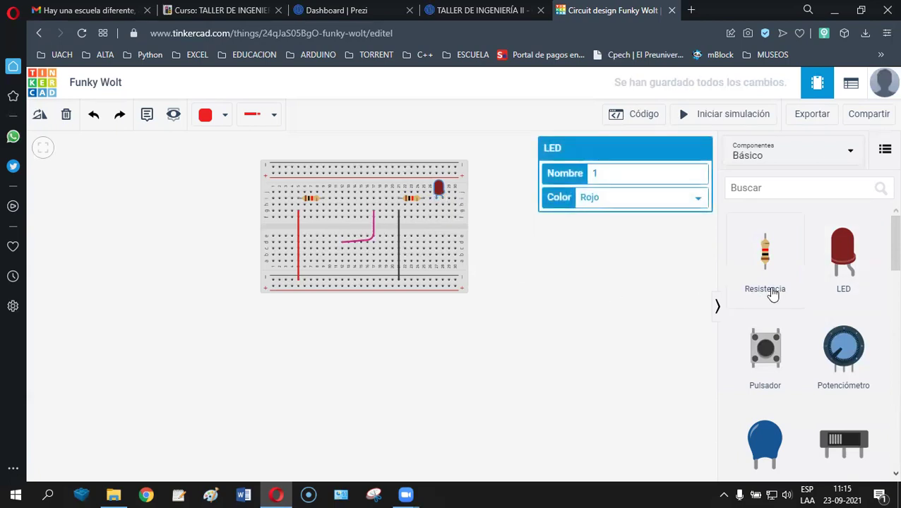
Try the colours Verde, Amarillo, Naranja and Azul on the LED one after another.
left_click(591, 199)
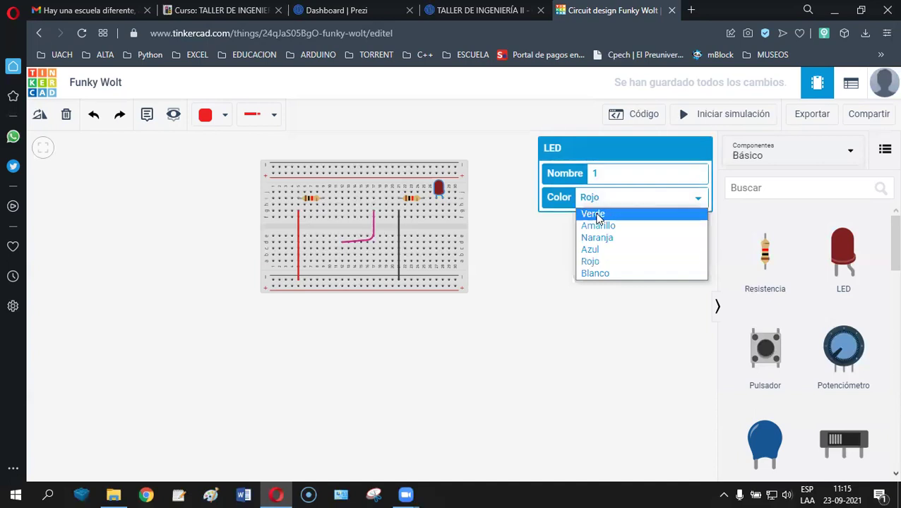
left_click(597, 218)
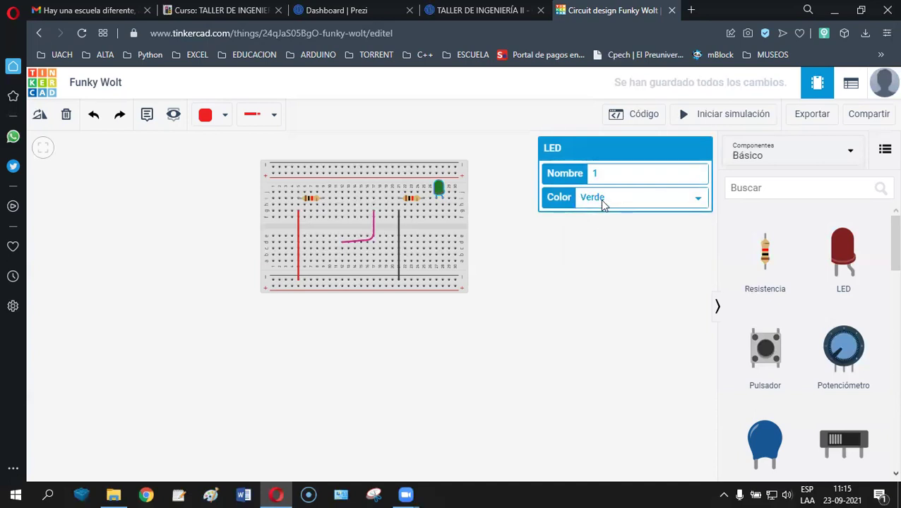
left_click(602, 204)
left_click(600, 226)
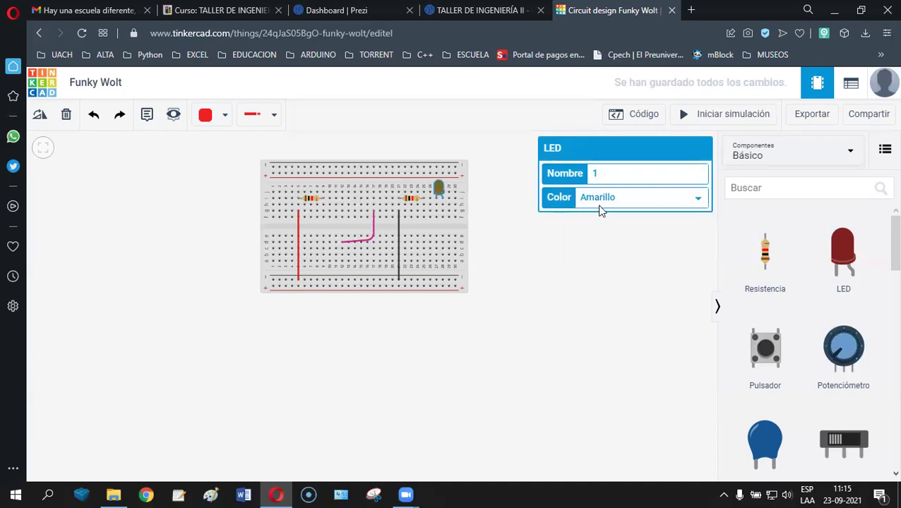
left_click(600, 199)
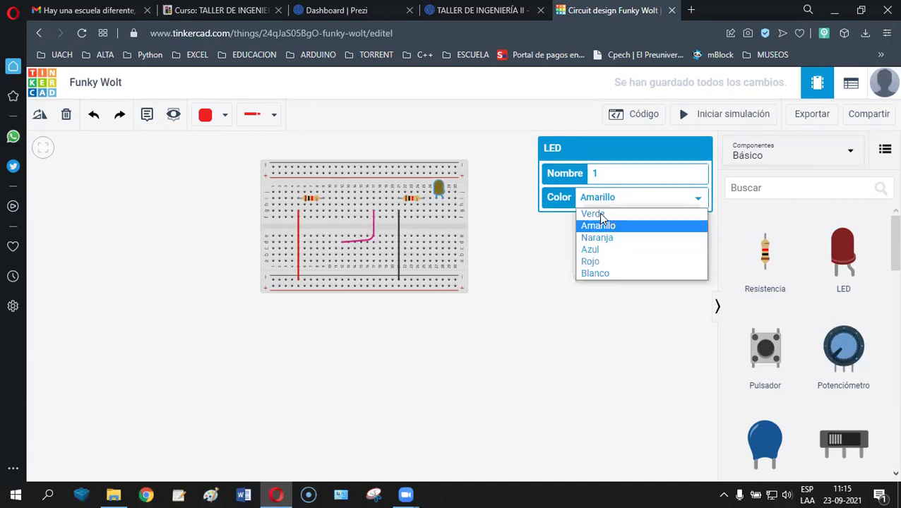
left_click(598, 237)
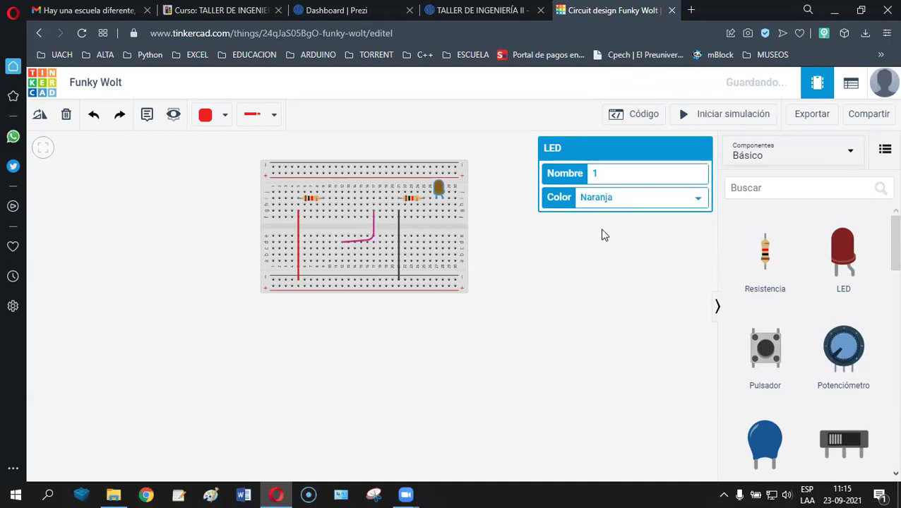
left_click(600, 203)
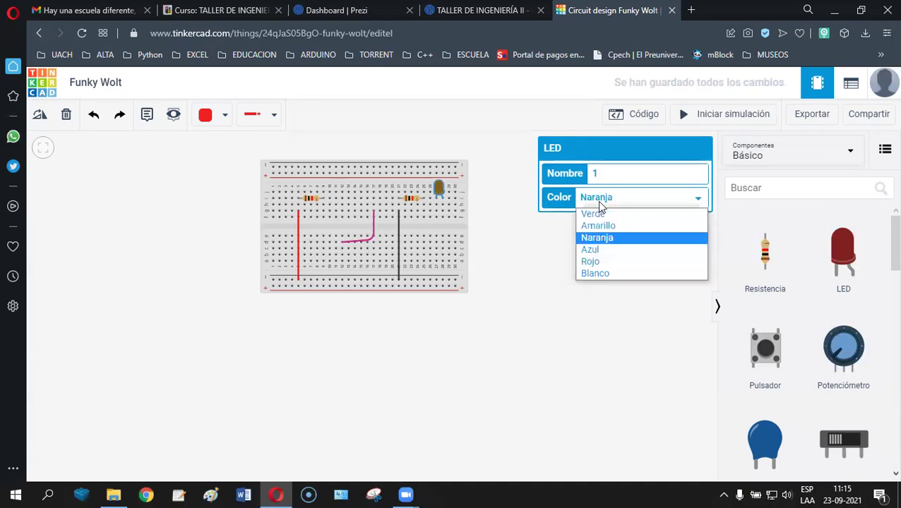
left_click(594, 250)
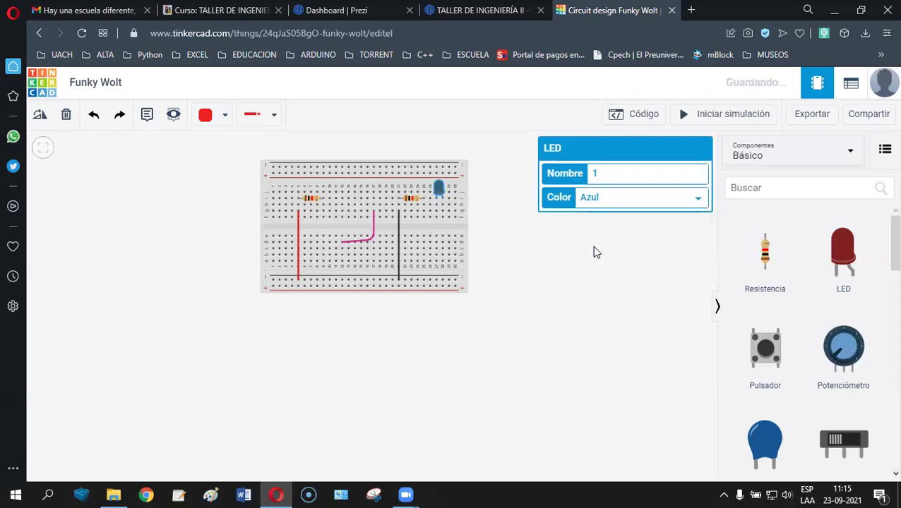
Set the LED's colour to Blanco.
left_click(603, 201)
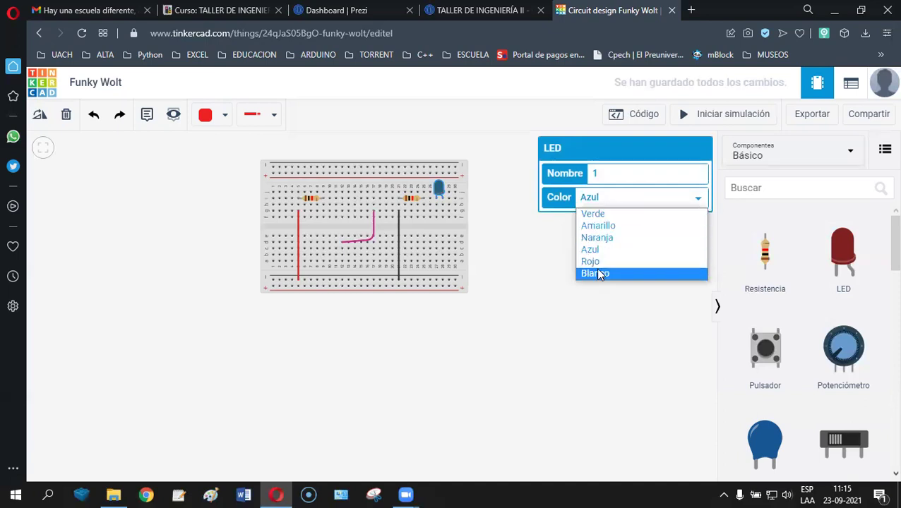
left_click(596, 273)
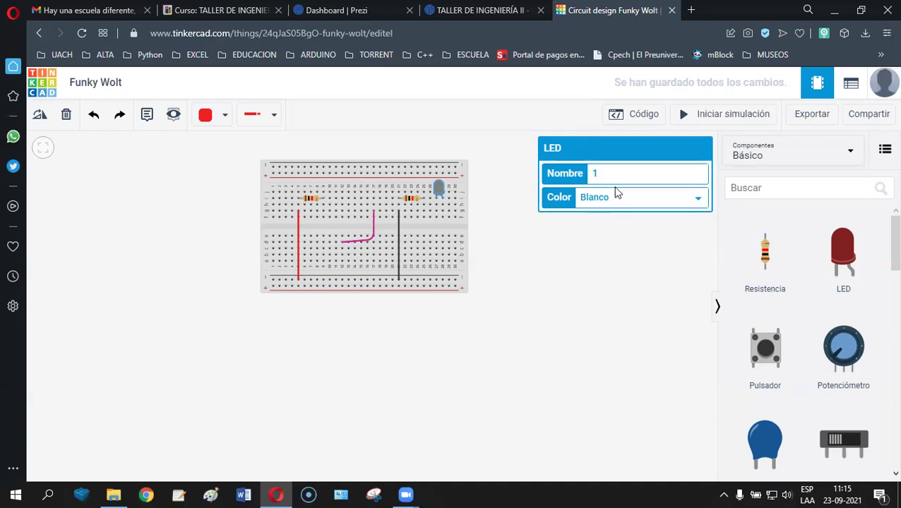
Set the resistor nearest the LED to 220 Ω and move it just beneath the LED on the breadboard.
left_click(411, 201)
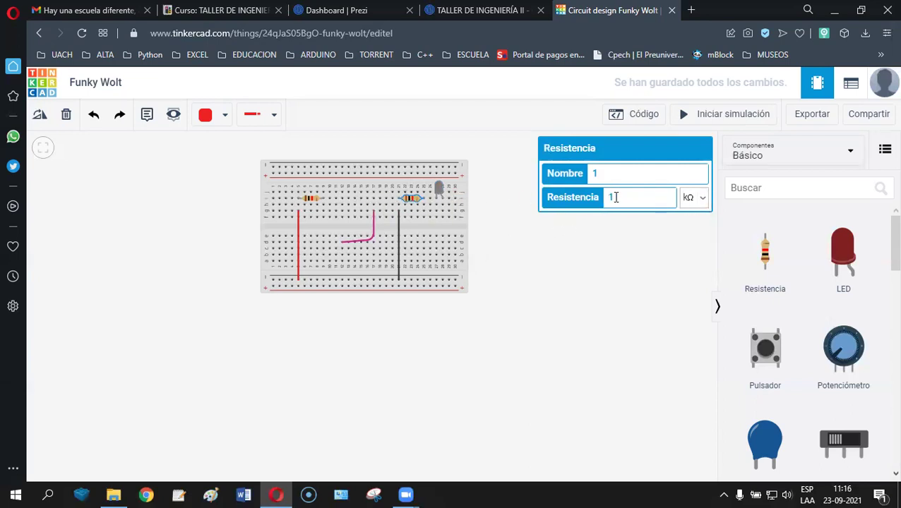
left_click_drag(615, 197, 598, 204)
left_click(704, 200)
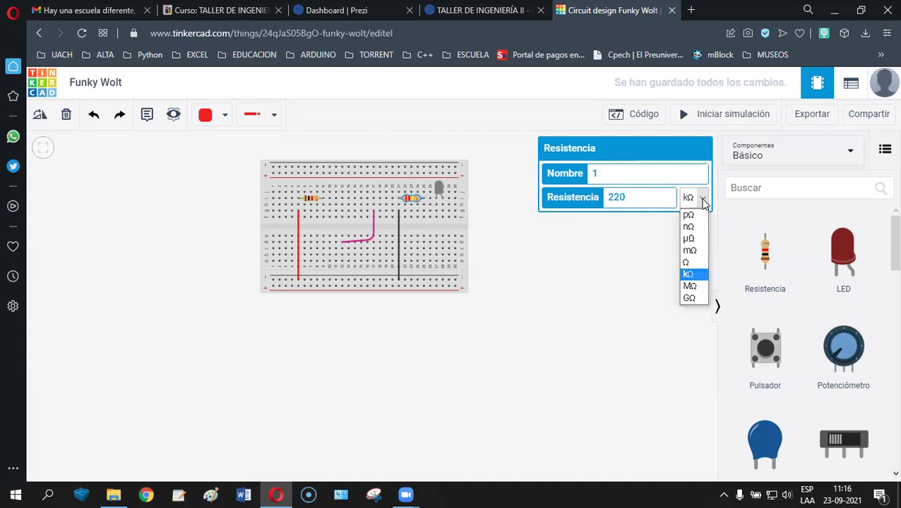
left_click(690, 264)
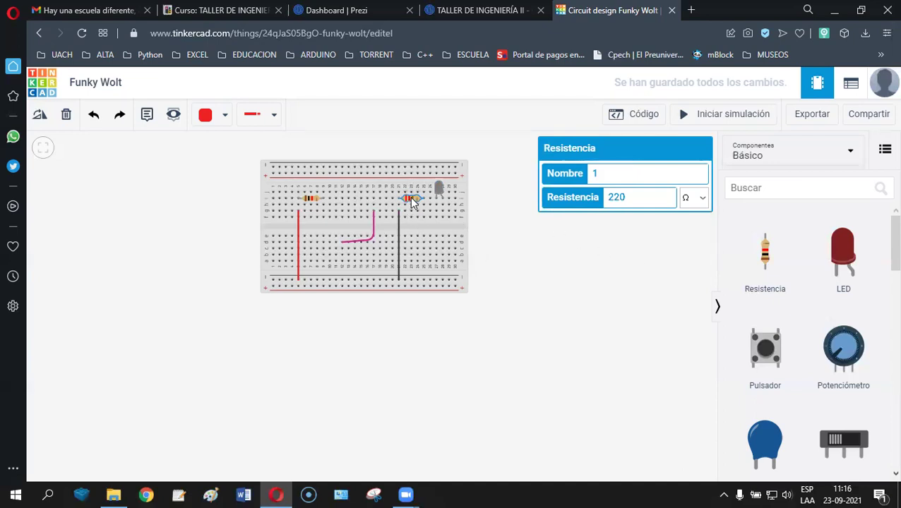
left_click_drag(413, 203, 428, 222)
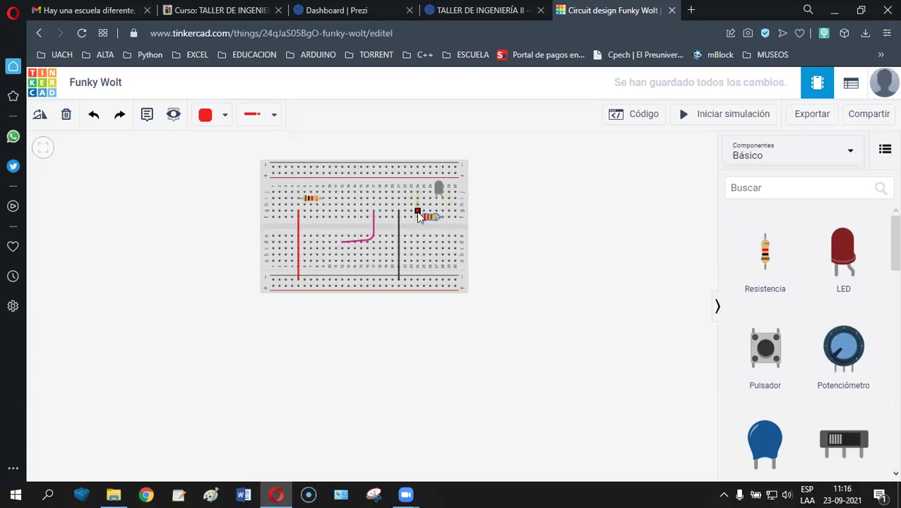
left_click_drag(432, 221, 433, 216)
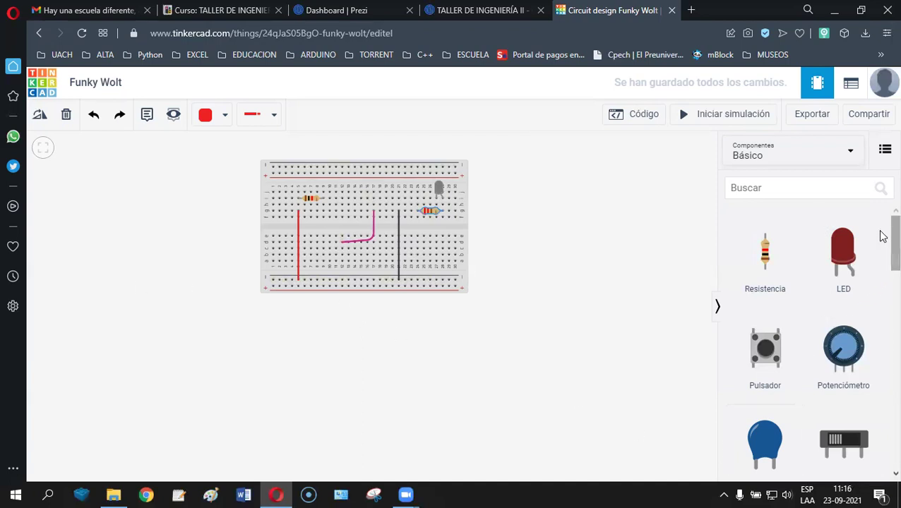
Place an Arduino Uno R3 below the breadboard and shift the 220 Ω resistor left to align its end with the LED's cathode.
scroll(881, 240, "down", 6)
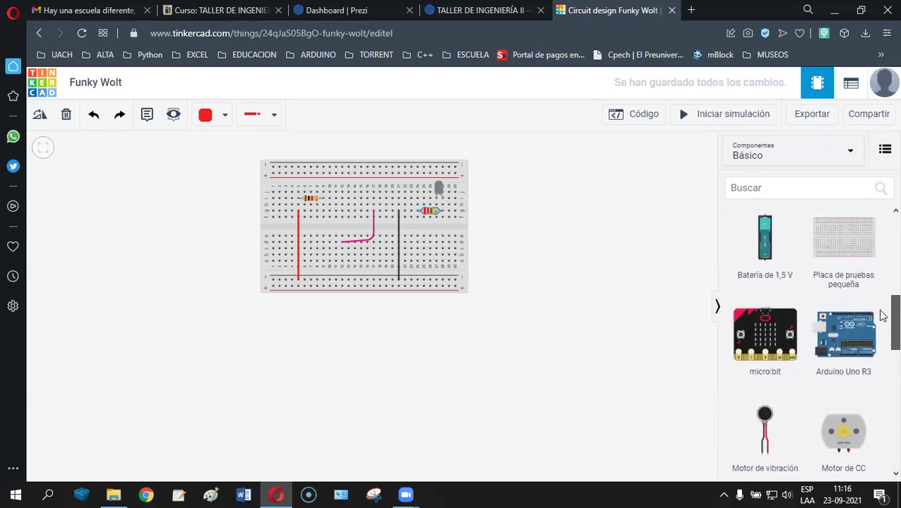
left_click_drag(849, 337, 386, 379)
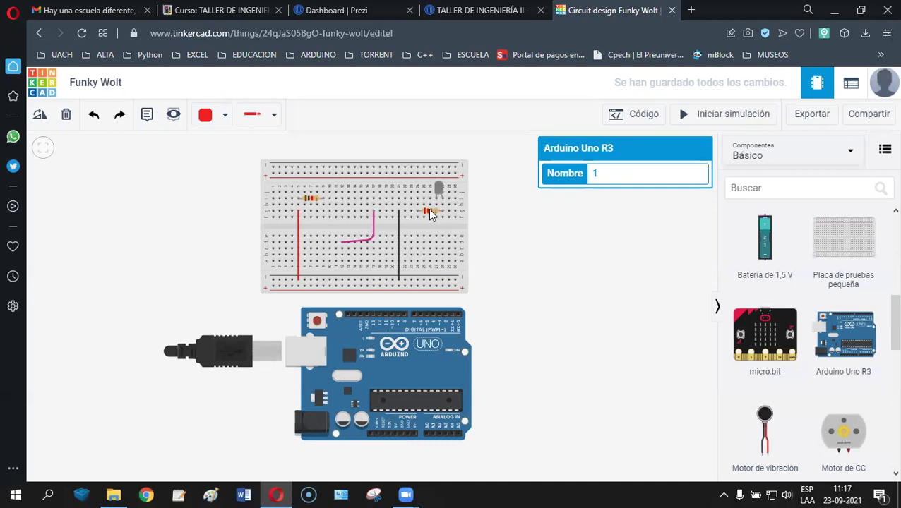
left_click_drag(430, 213, 421, 213)
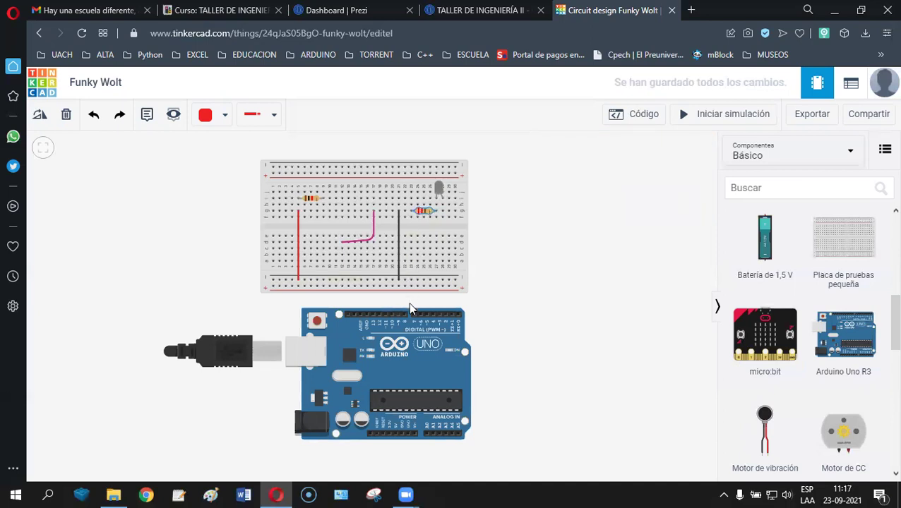
Wire the Arduino's 5V pin to the LED's anode column, routing the red wire around the right side of both boards.
left_click(394, 432)
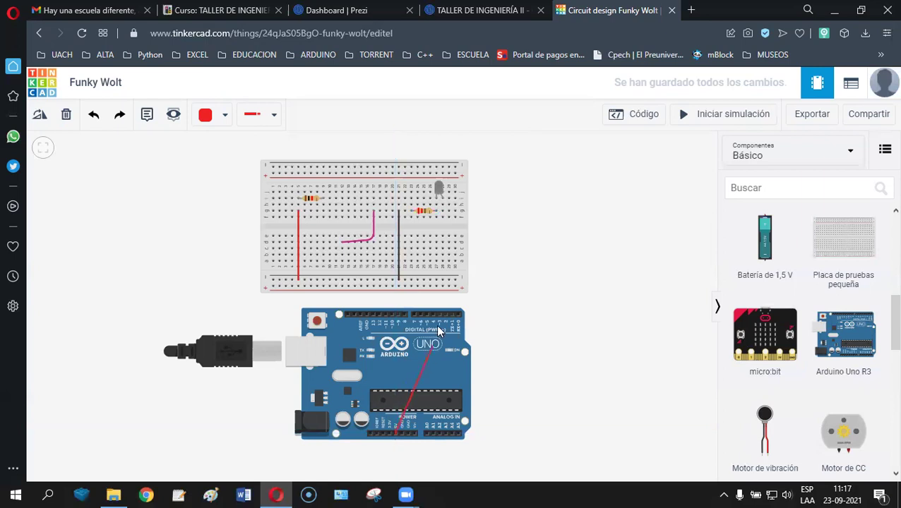
left_click(443, 212)
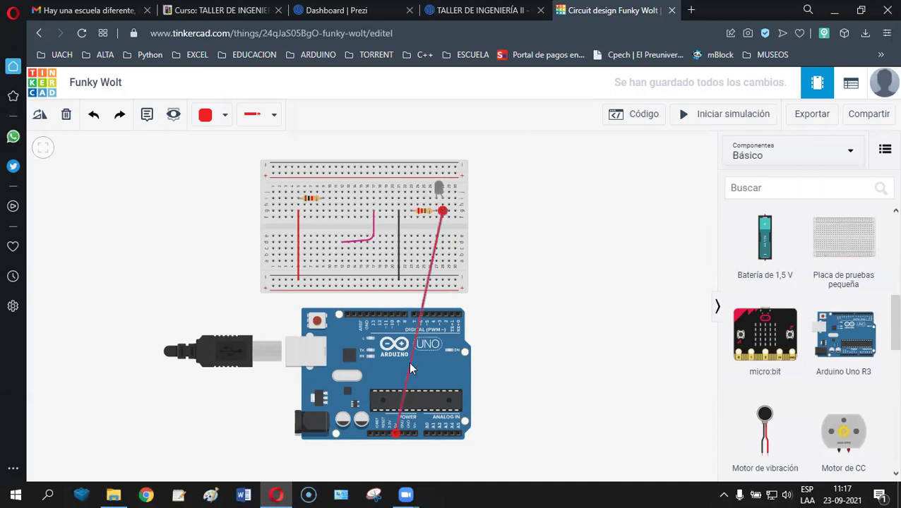
left_click_drag(412, 370, 397, 451)
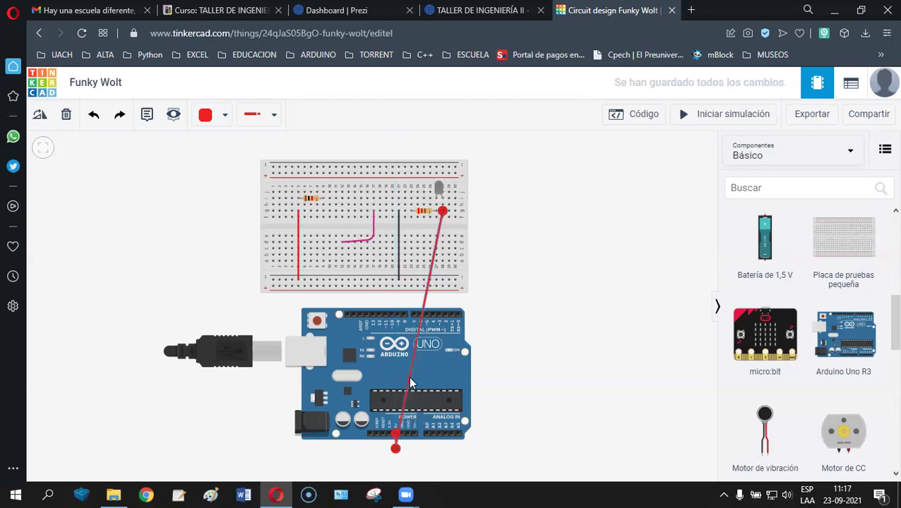
left_click_drag(412, 383, 492, 453)
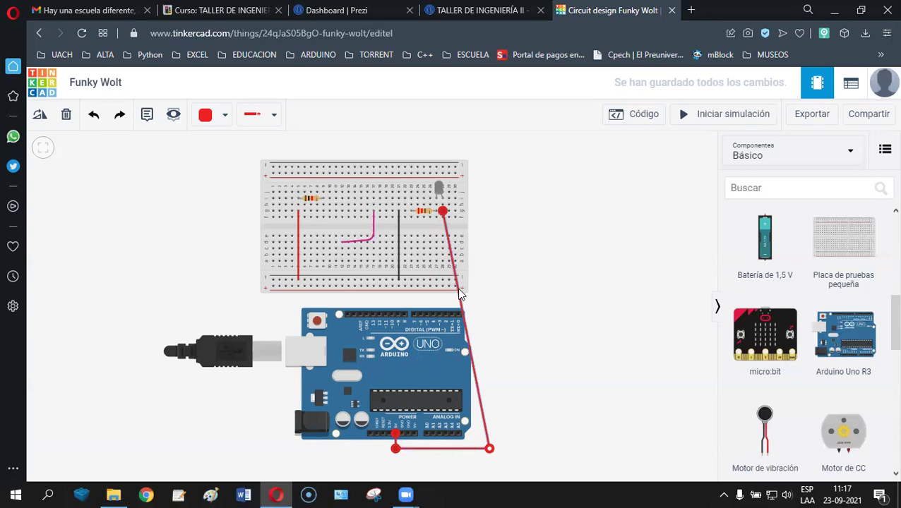
left_click_drag(459, 291, 490, 212)
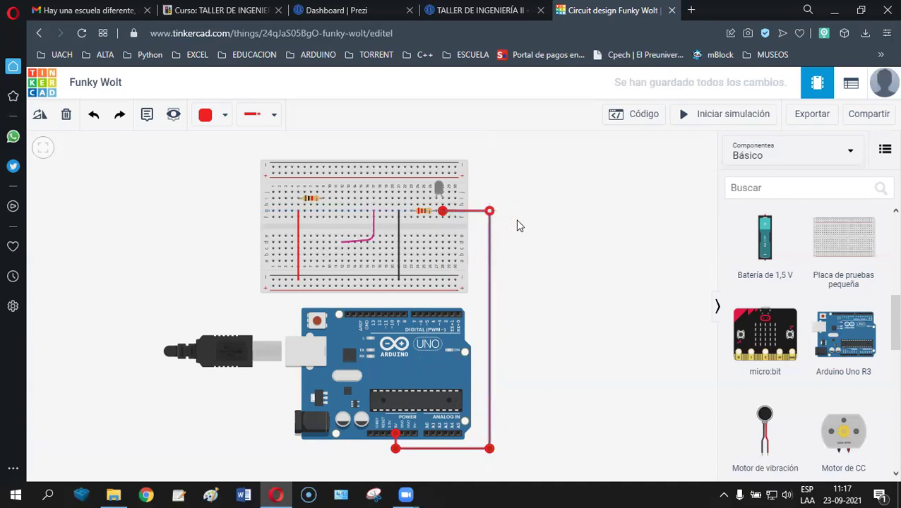
left_click(537, 292)
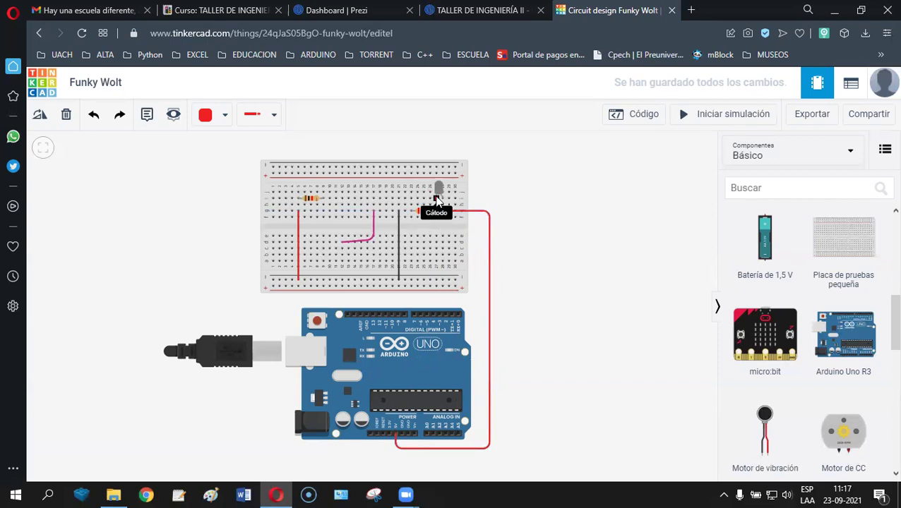
Move the black wire's upper end to the 220 Ω resistor's left column and its lower end farther right on the bottom negative rail.
left_click(398, 234)
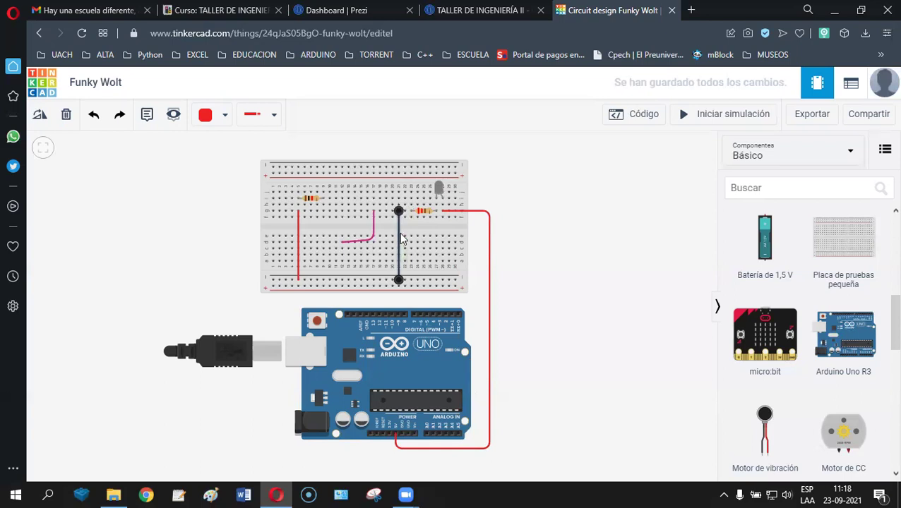
left_click_drag(396, 211, 406, 218)
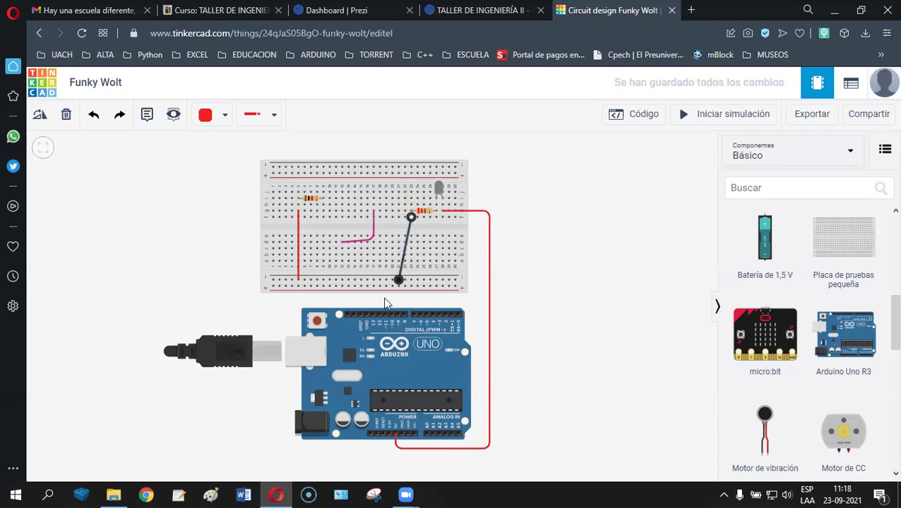
left_click_drag(396, 278, 417, 280)
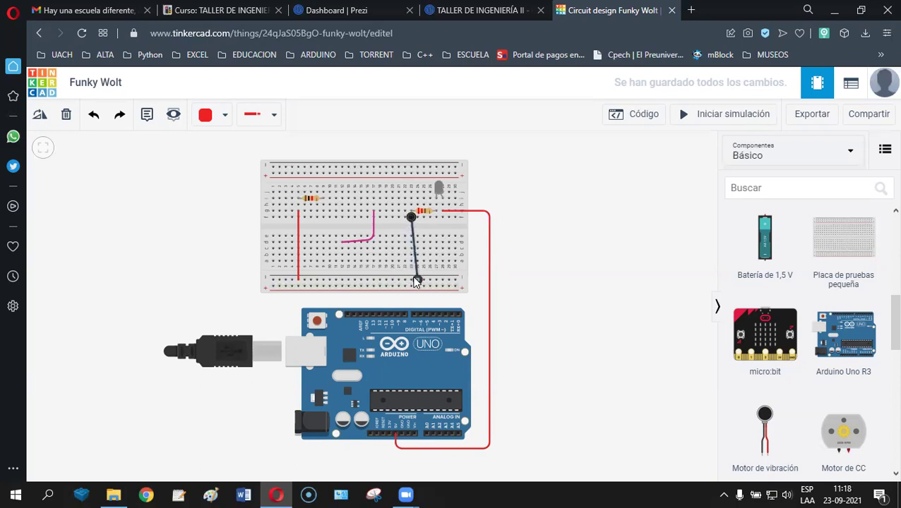
Wire the Arduino's upper GND pin to the breadboard's bottom negative rail in black (Negro) and test the circuit in a simulation.
left_click(558, 292)
left_click(366, 316)
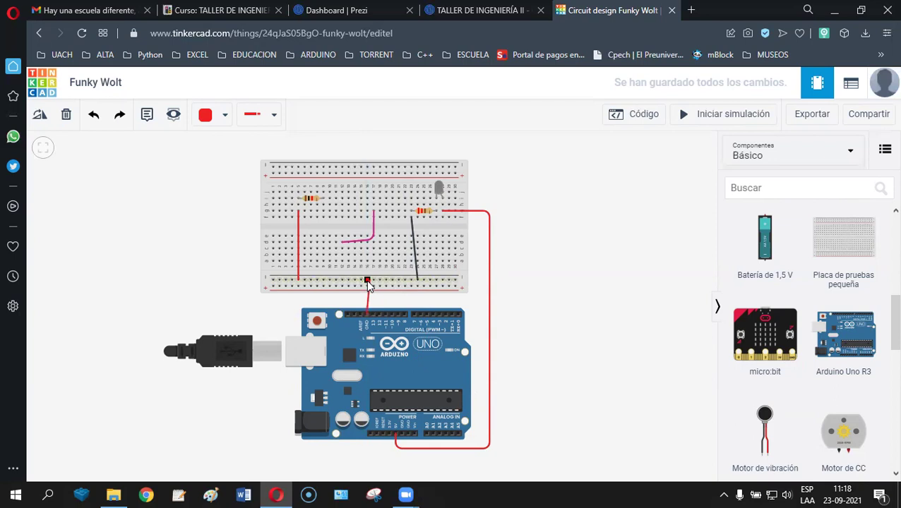
left_click(367, 282)
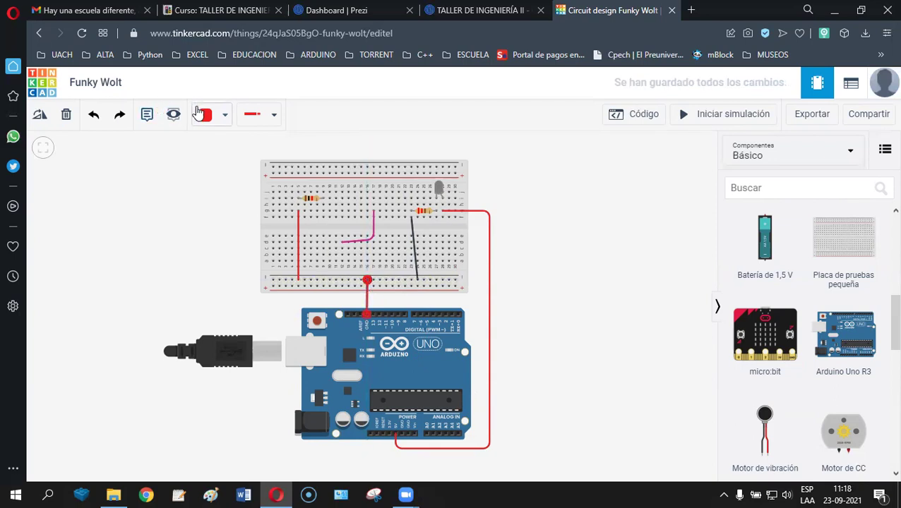
left_click(223, 119)
left_click(216, 156)
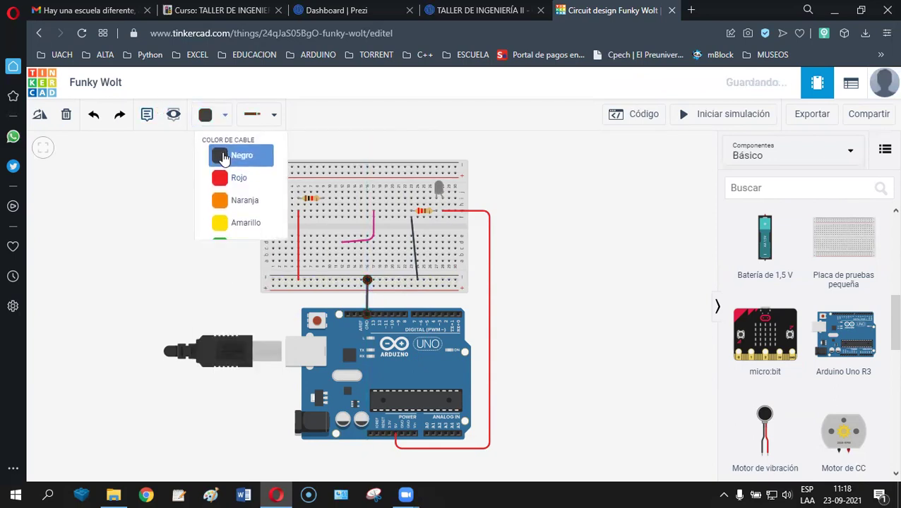
left_click(562, 318)
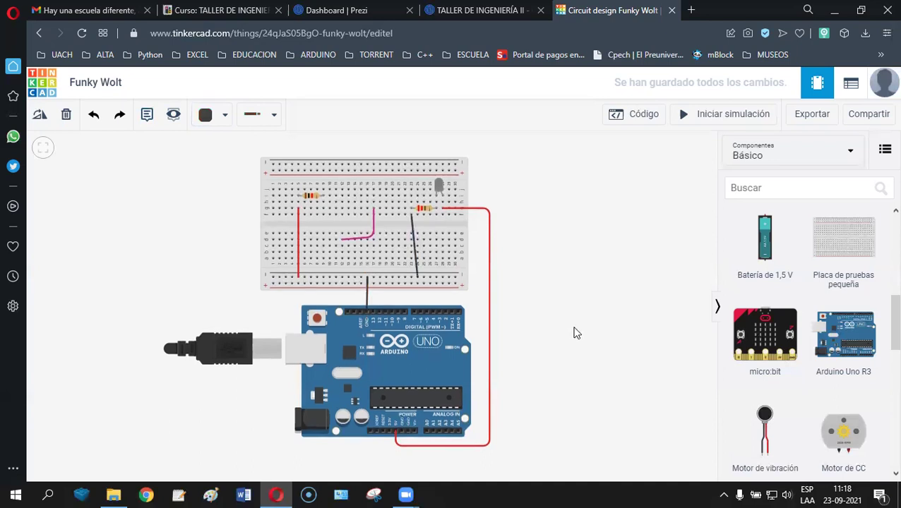
left_click(696, 121)
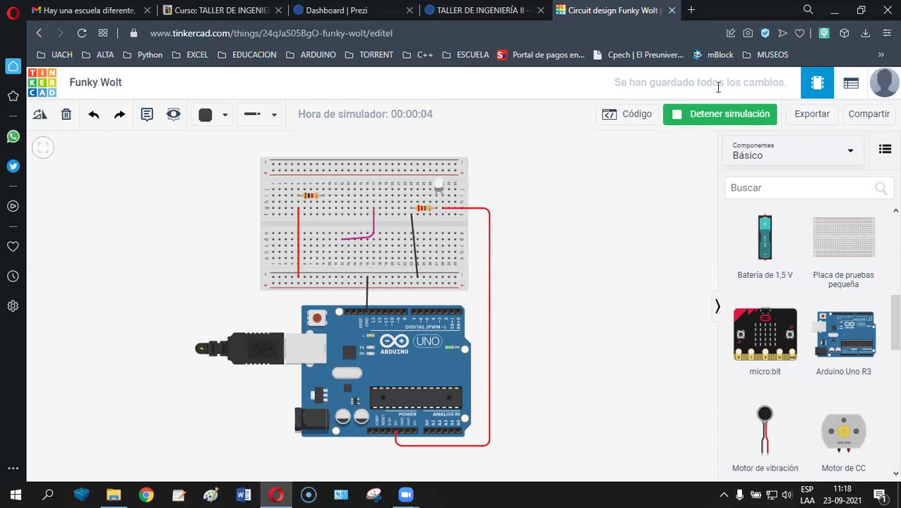
left_click(696, 120)
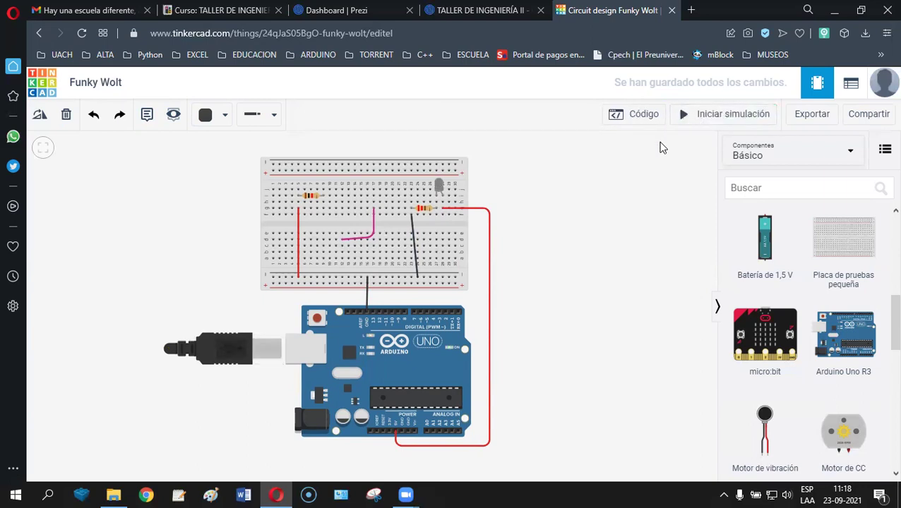
Set the LED's color to Azul and test it with another simulation run, stopping it at the end.
left_click(438, 187)
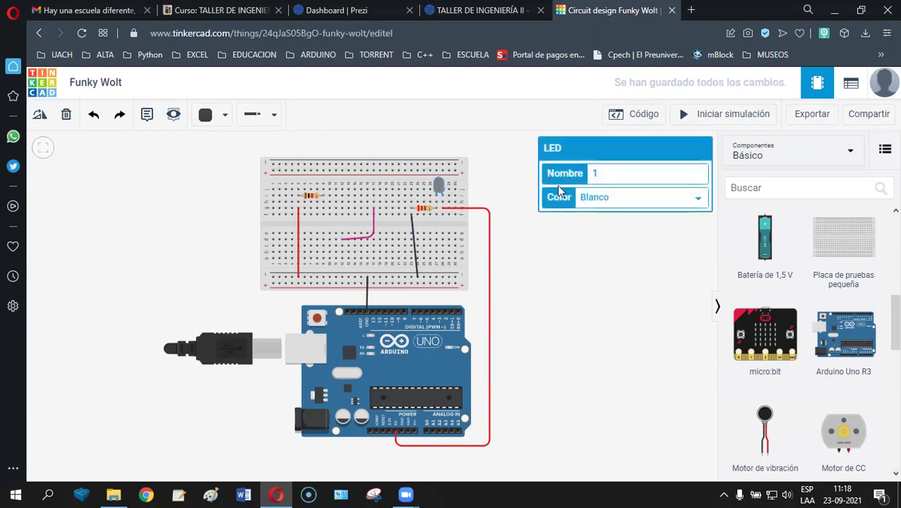
left_click(698, 199)
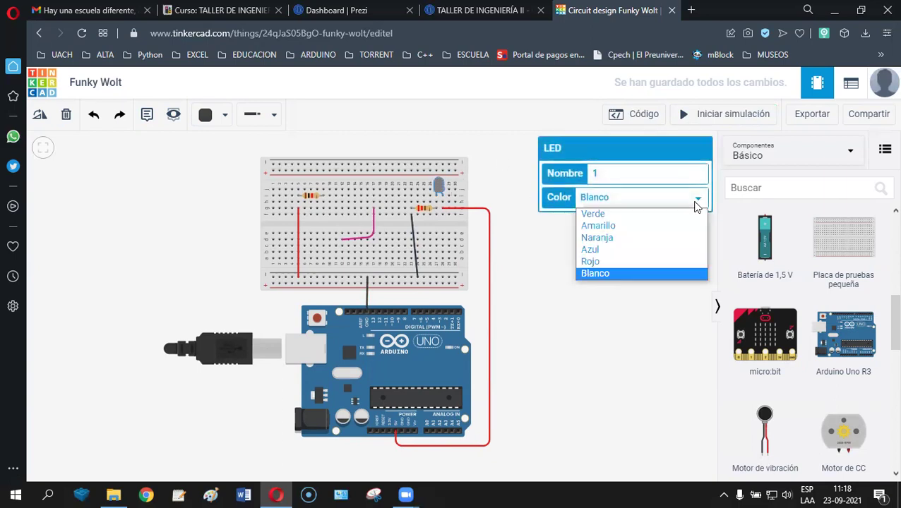
left_click(599, 251)
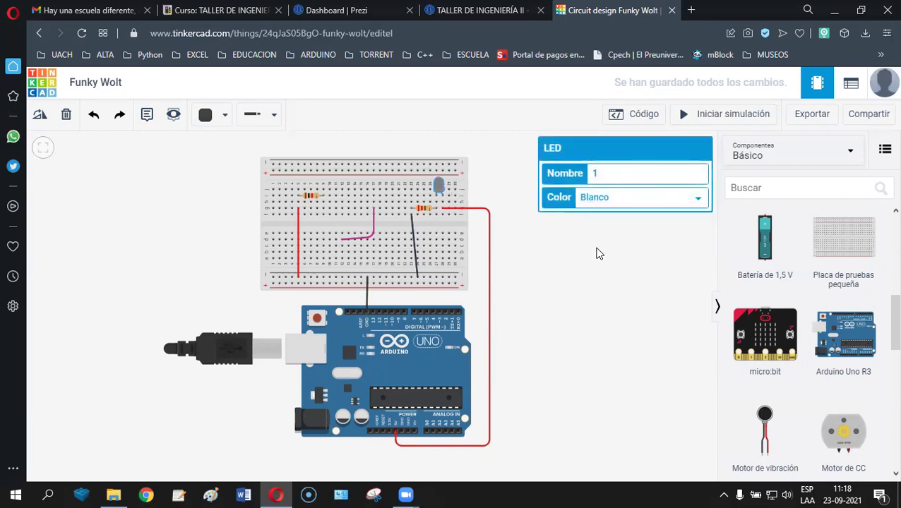
left_click(723, 116)
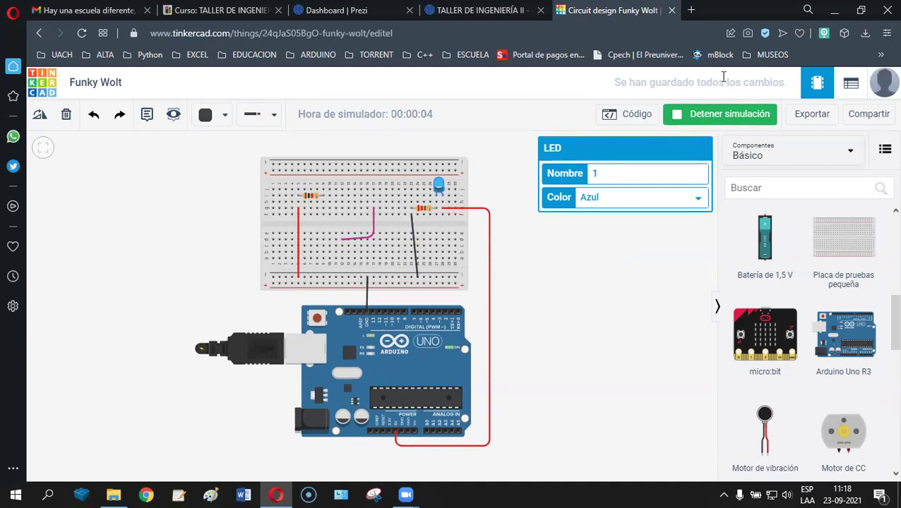
left_click(726, 115)
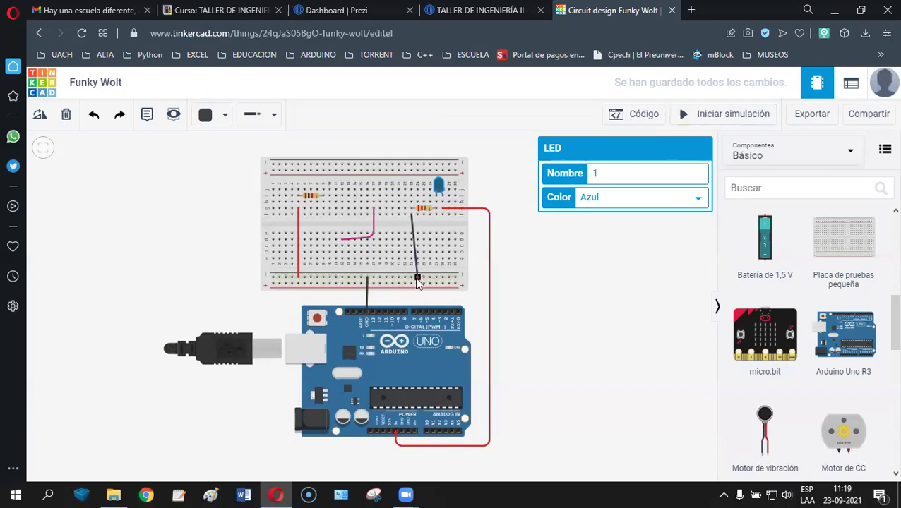
Delete the pink wire and place a Pulsador across the breadboard's central gap, left of the black resistor wire.
left_click(374, 231)
key("Delete")
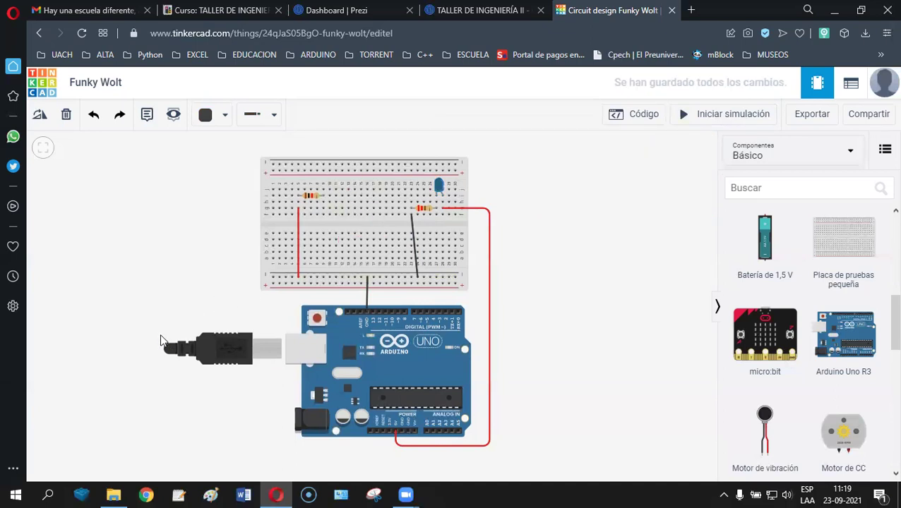
left_click_drag(880, 305, 881, 244)
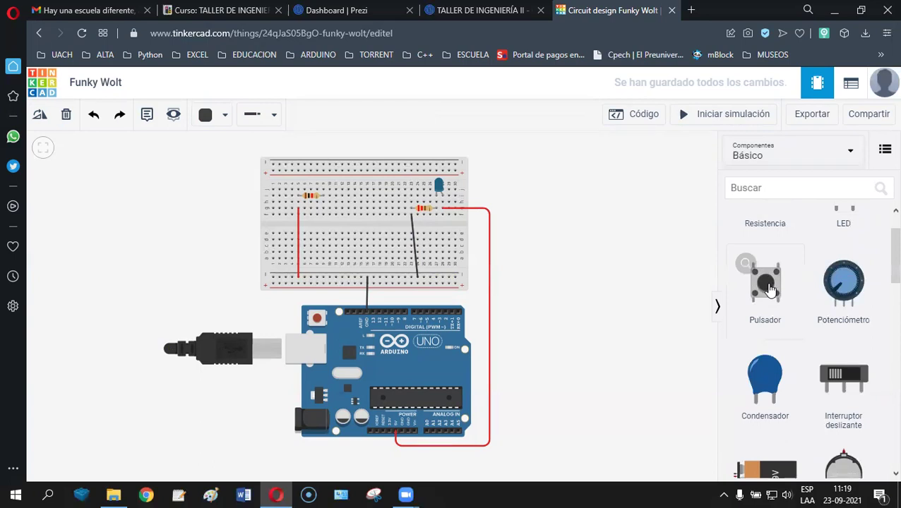
left_click_drag(770, 289, 387, 227)
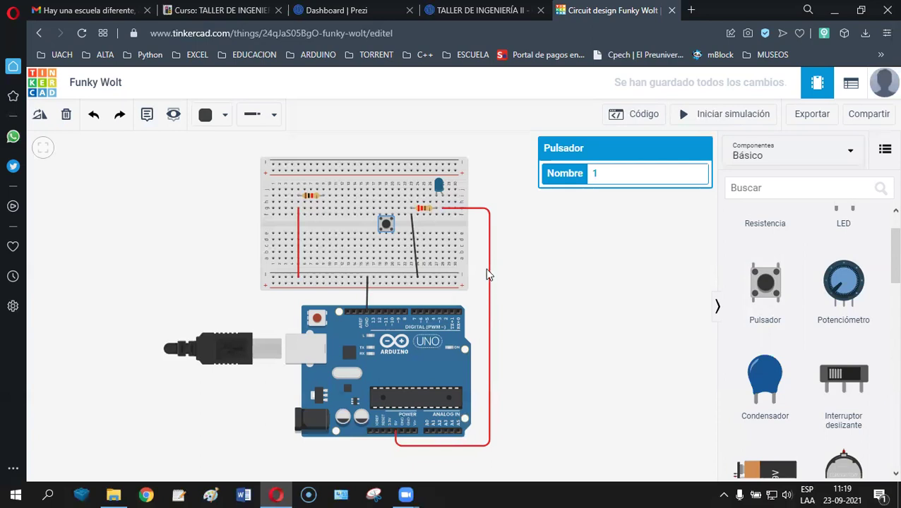
left_click_drag(445, 216, 442, 209)
left_click_drag(443, 206, 439, 207)
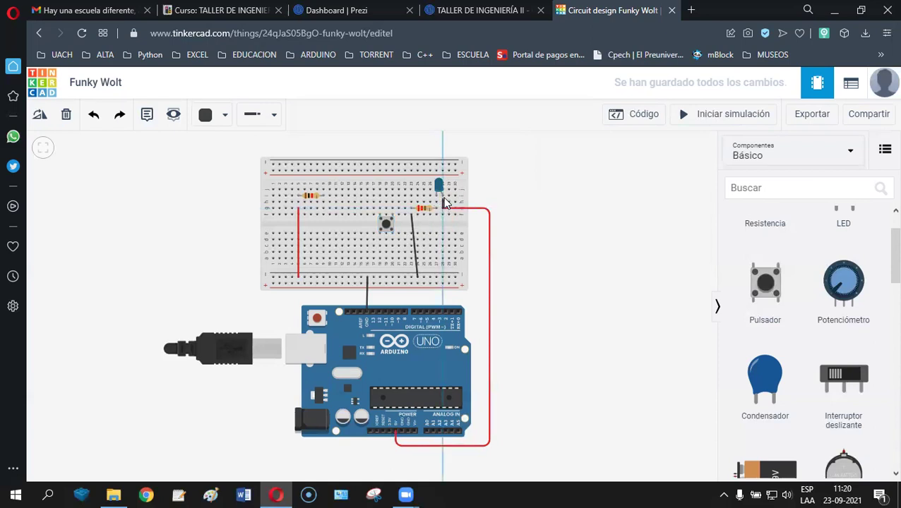
left_click(430, 191)
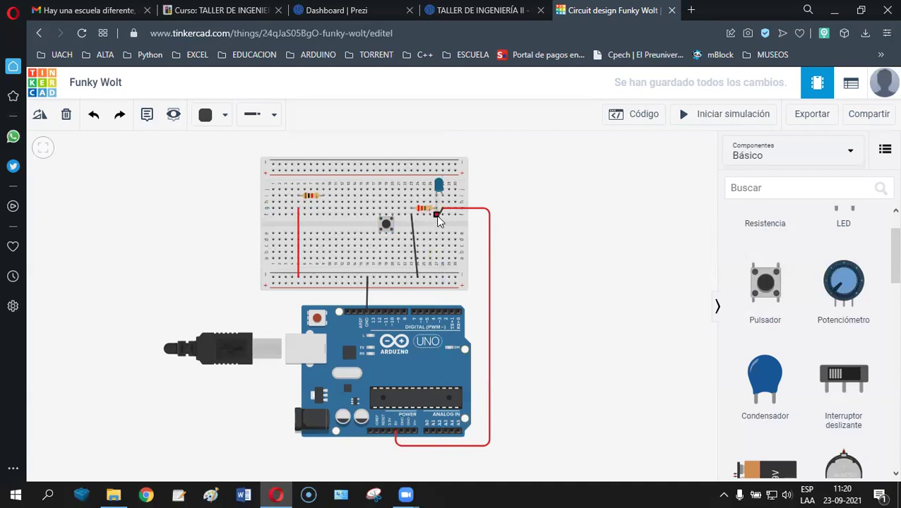
key("Escape")
Replace the black wire at the 220 Ω resistor with an orange (Naranja) jumper from its left column to the pushbutton's right column.
left_click(415, 254)
key("Delete")
left_click(225, 119)
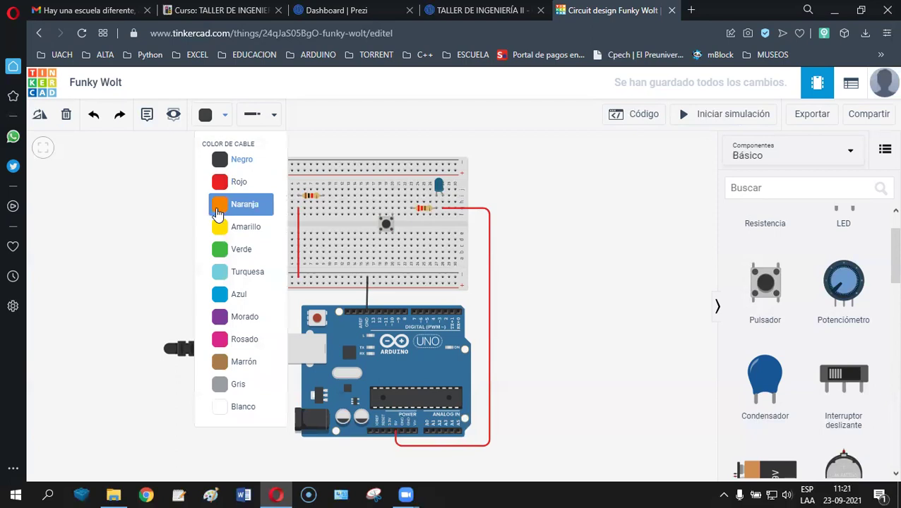
left_click(218, 211)
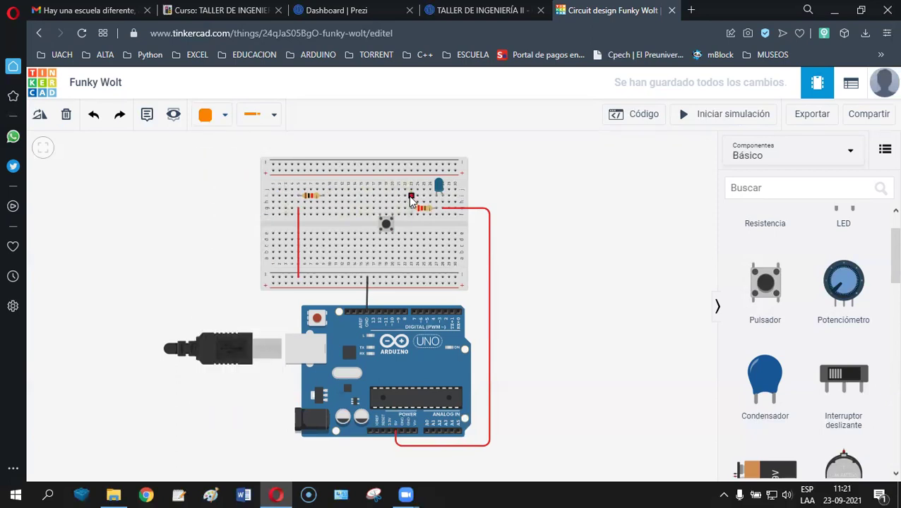
left_click(409, 196)
left_click(392, 197)
Wire the pushbutton's left column to the bottom negative rail in black (Negro), bending the wire at a right angle above the rail hole.
left_click(378, 209)
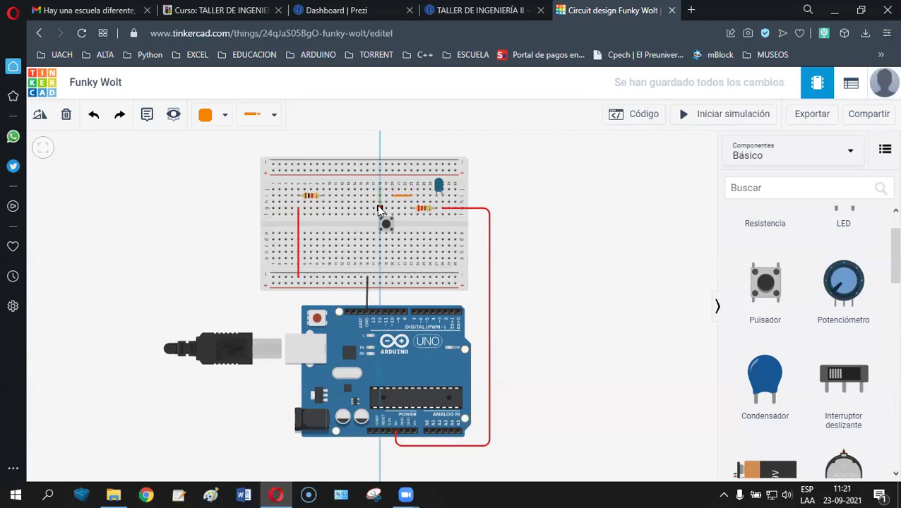
left_click(347, 277)
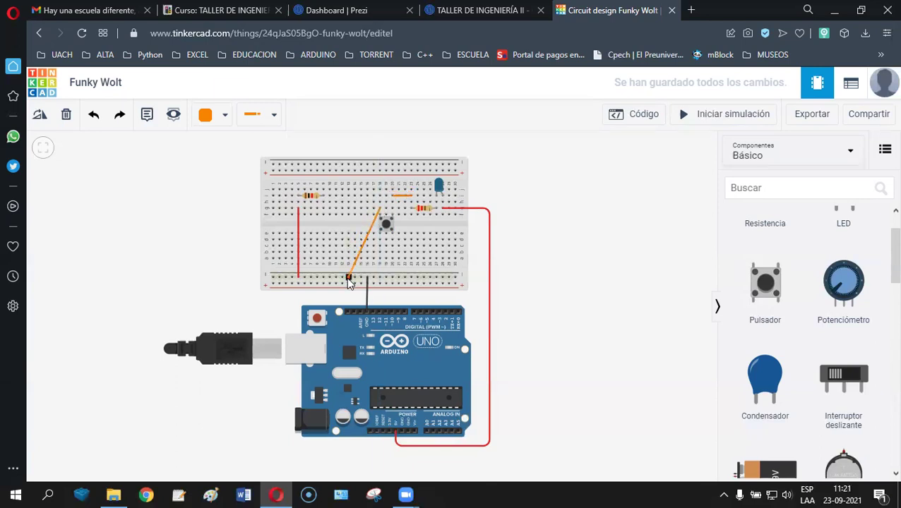
left_click(224, 118)
left_click(217, 160)
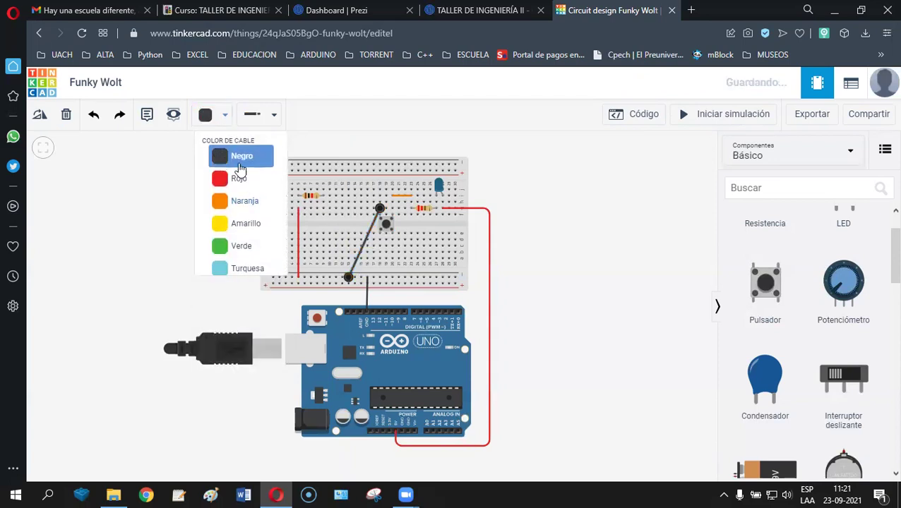
left_click(364, 240)
left_click_drag(364, 240, 350, 211)
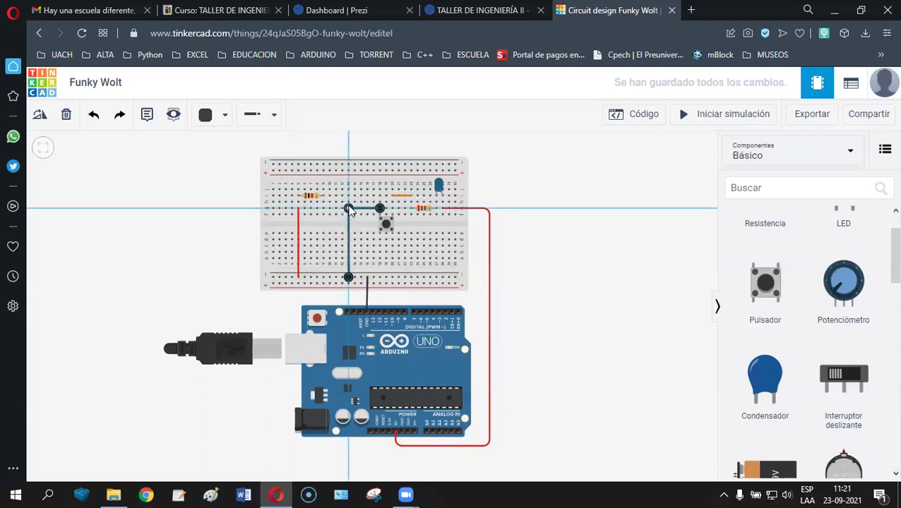
left_click_drag(350, 209, 349, 209)
left_click(598, 264)
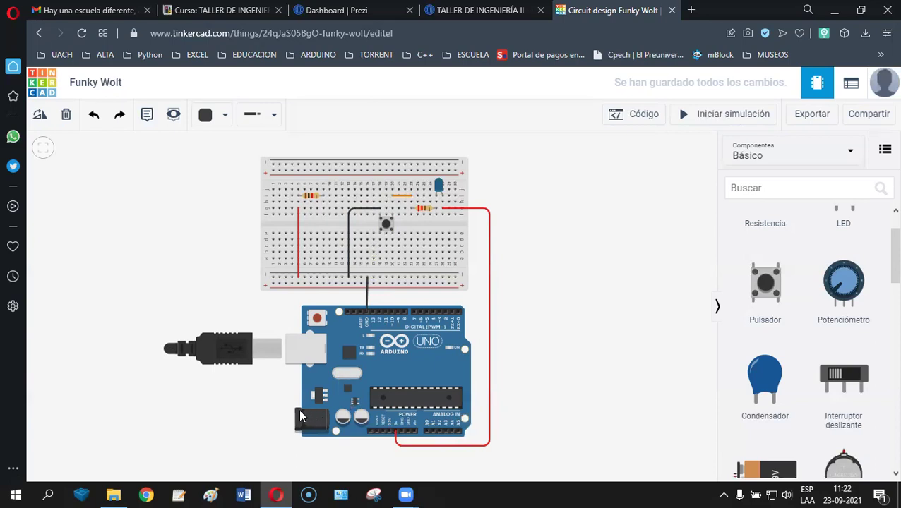
Run the simulation and operate the breadboard pushbutton several times to test the LED.
left_click(729, 114)
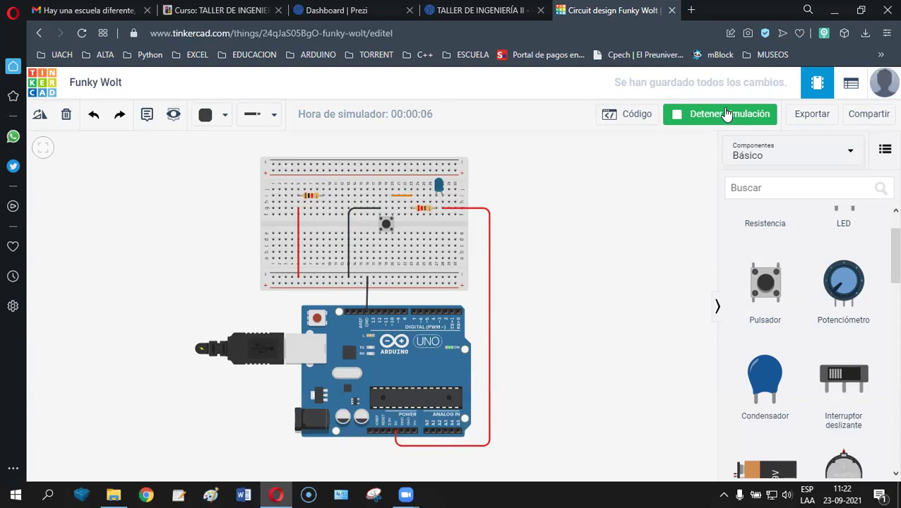
left_click(386, 226)
left_click(386, 226)
left_click(387, 224)
left_click(387, 225)
left_click(387, 225)
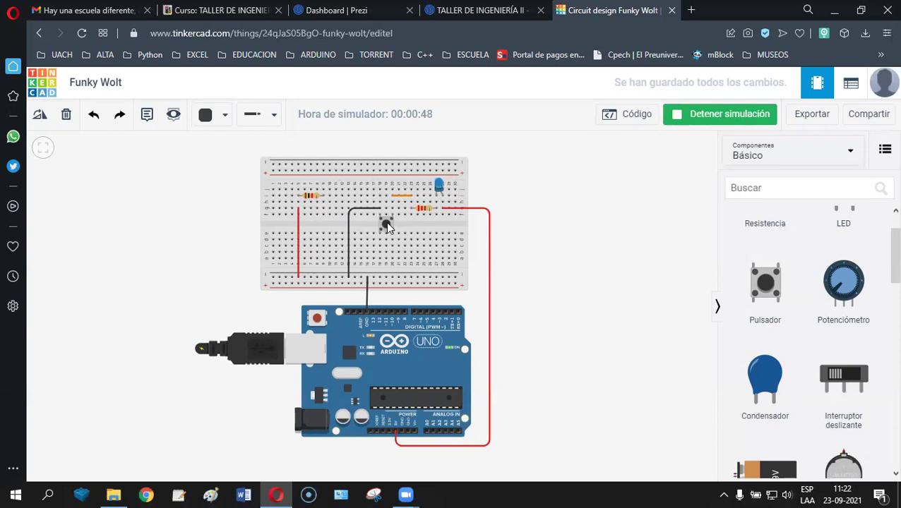
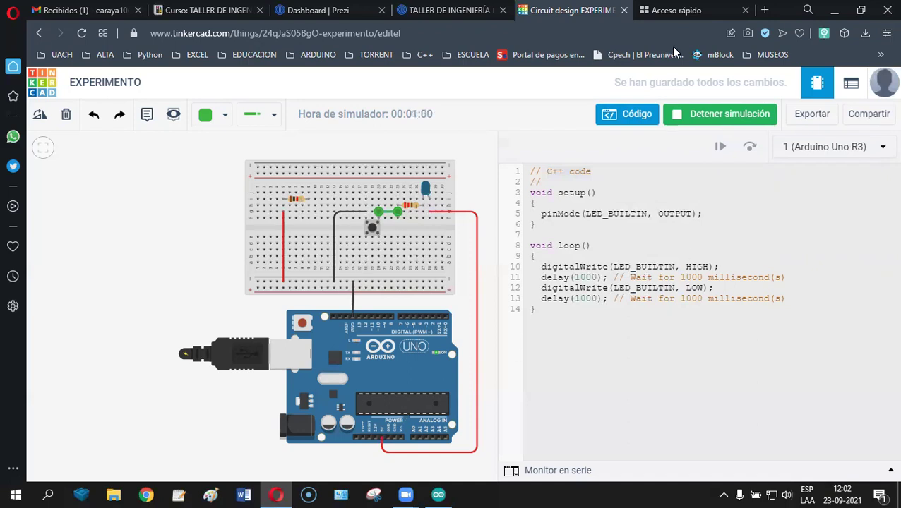
Copy the four digitalWrite and delay lines inside loop() of the Arduino code.
double_click(588, 211)
left_click_drag(589, 212, 647, 217)
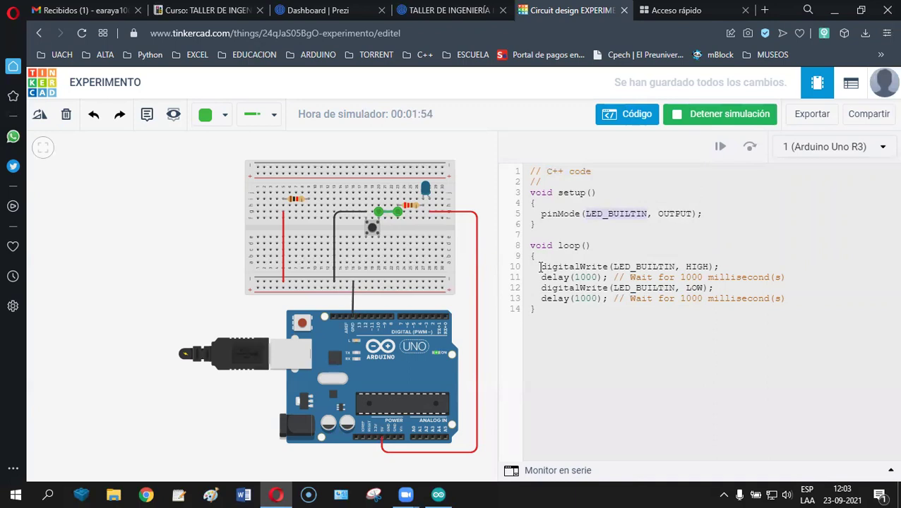
left_click_drag(539, 267, 812, 307)
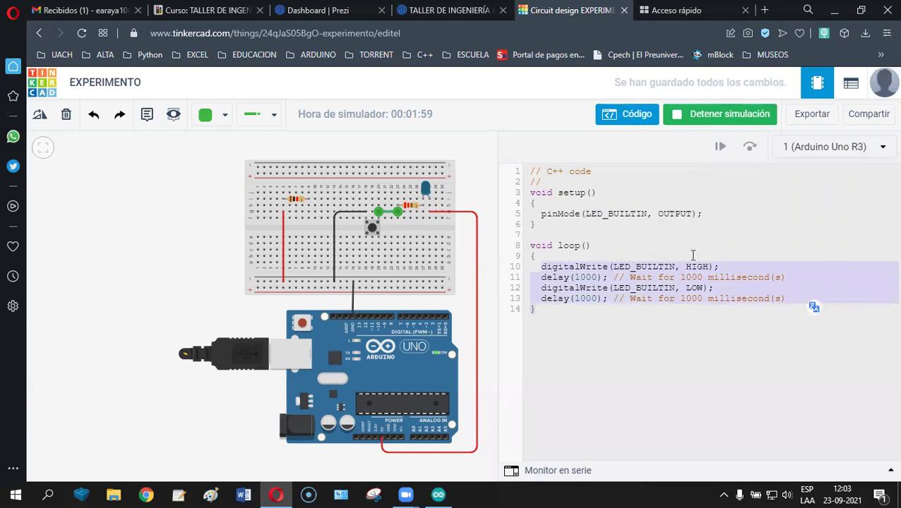
left_click(532, 267)
left_click_drag(532, 267, 791, 305)
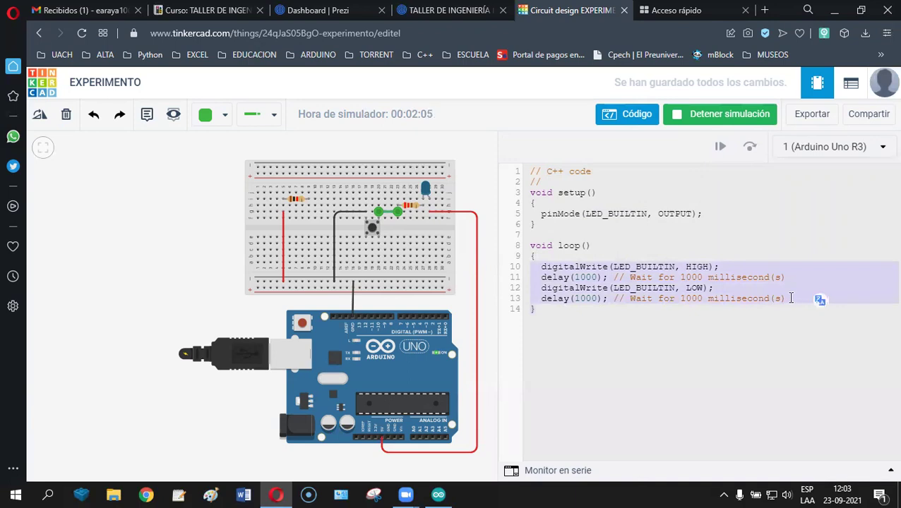
left_click(531, 273)
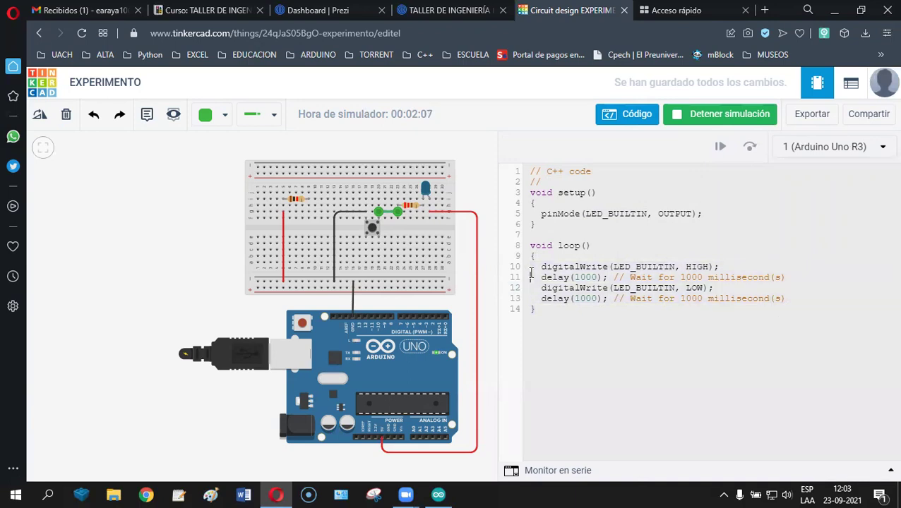
left_click_drag(531, 267, 786, 298)
key("ctrl+c")
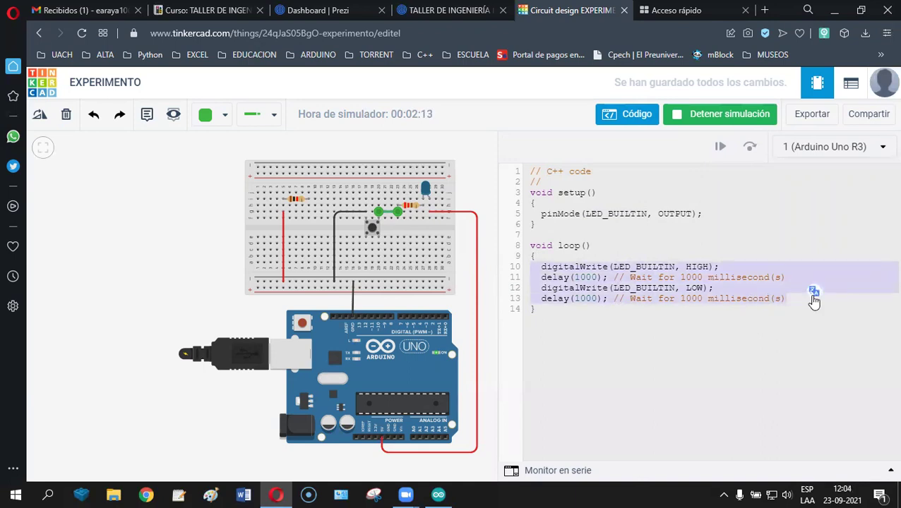
Stop the simulation and insert the copied four lines before loop()'s closing brace, aligning the first inserted line with the others.
left_click(723, 117)
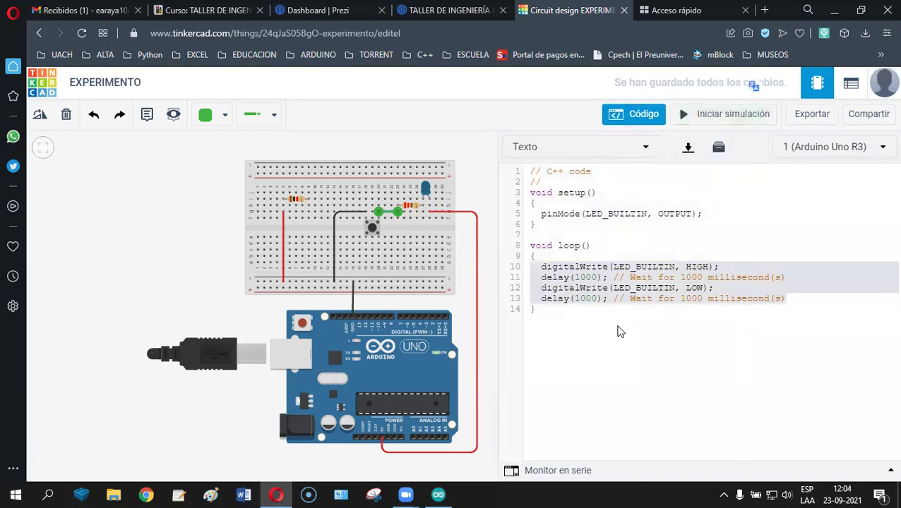
left_click(785, 305)
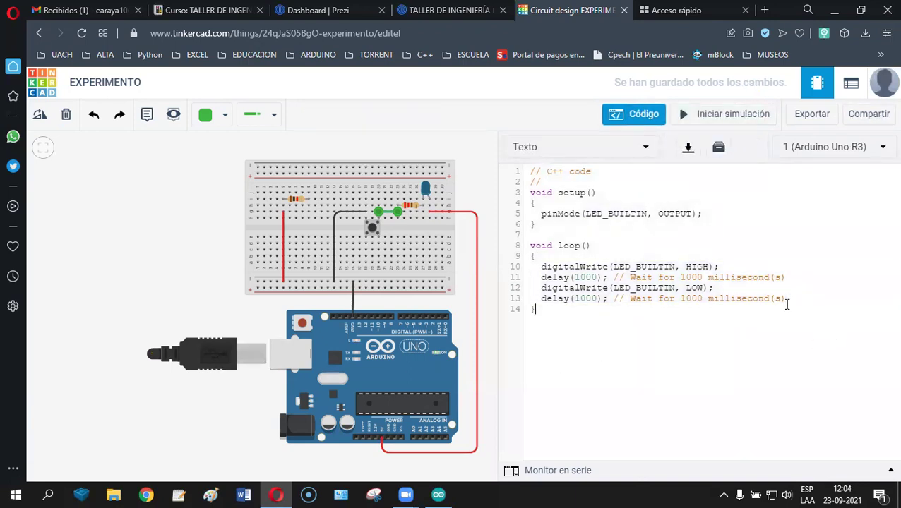
key("Return")
left_click(803, 290)
left_click(796, 300)
key("Return")
key("BackSpace")
key("ctrl+v")
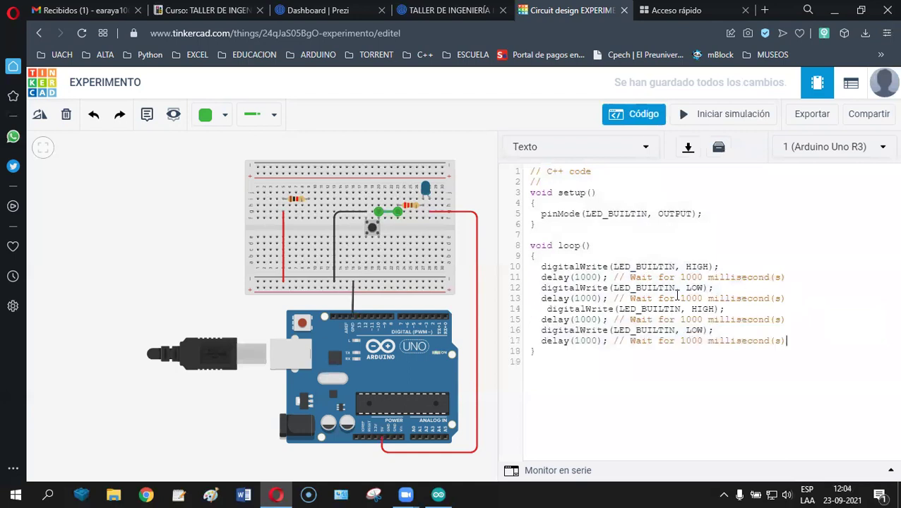
left_click(548, 309)
key("BackSpace")
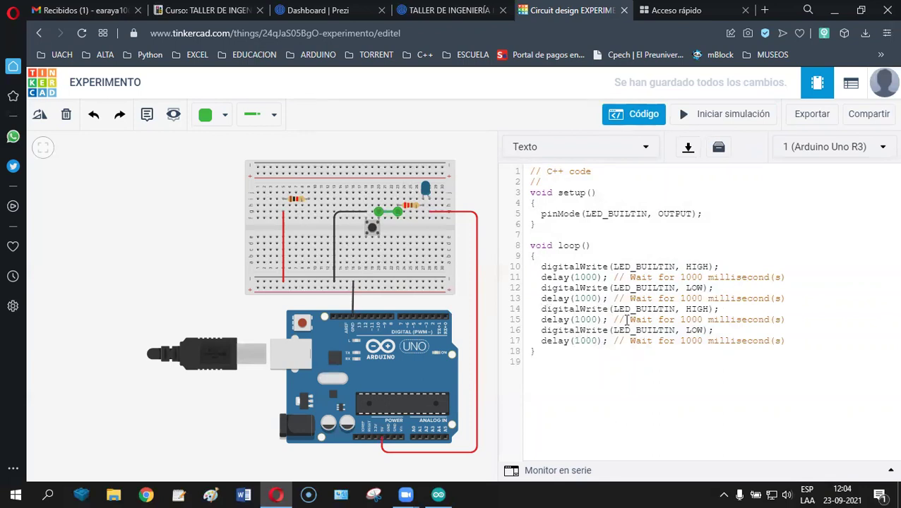
Replace LED_BUILTIN with 13 in the last two digitalWrite lines of loop().
left_click_drag(612, 309, 675, 309)
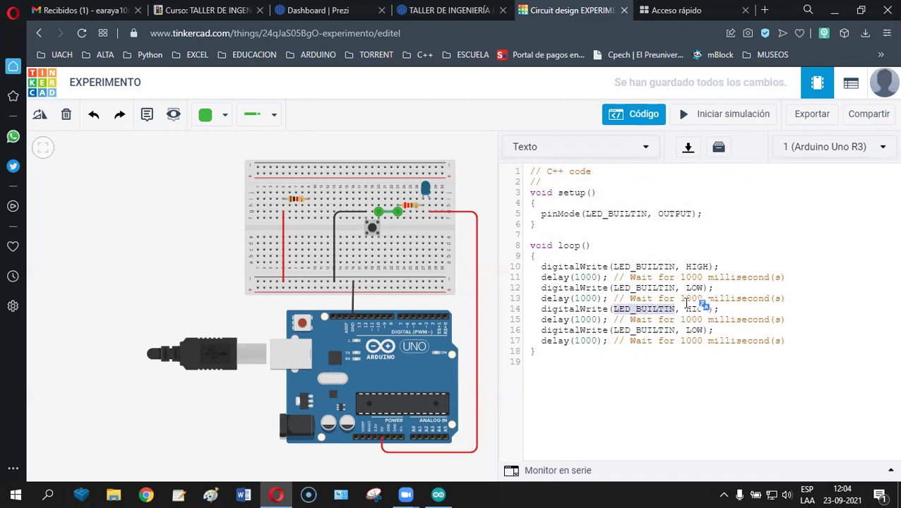
type("13")
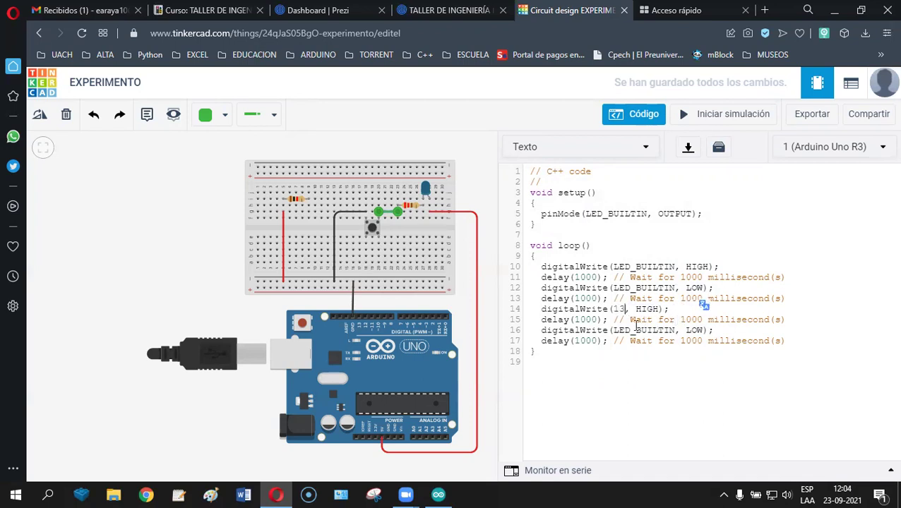
left_click_drag(613, 330, 677, 330)
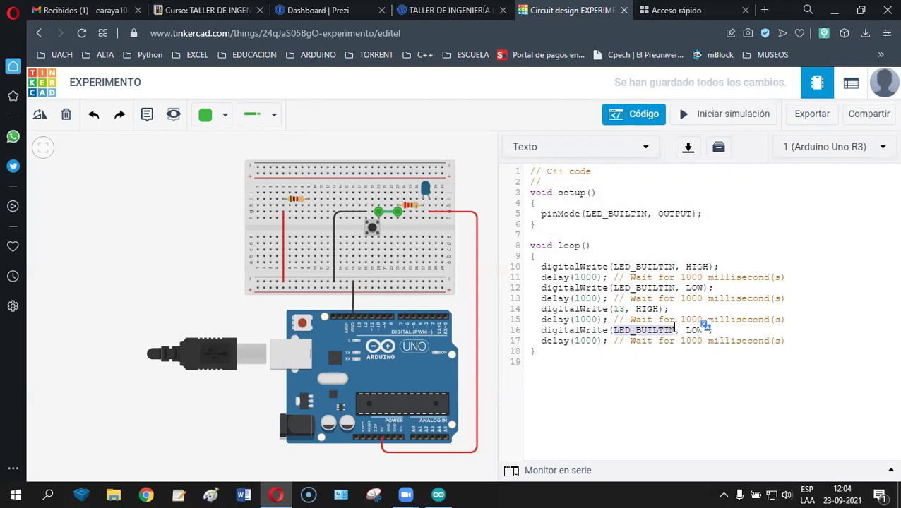
type("13")
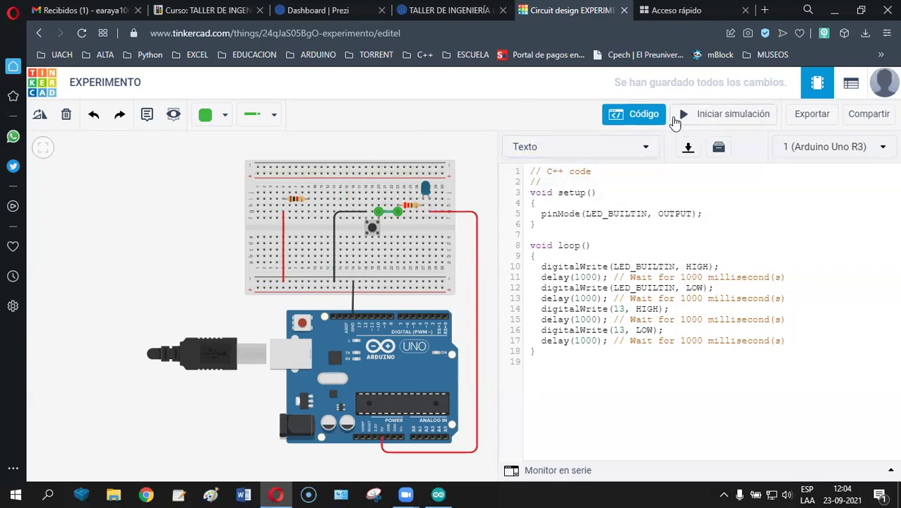
Place a new LED directly on the Arduino's GND and pin 13 header holes and set its color to green (Verde).
left_click(480, 156)
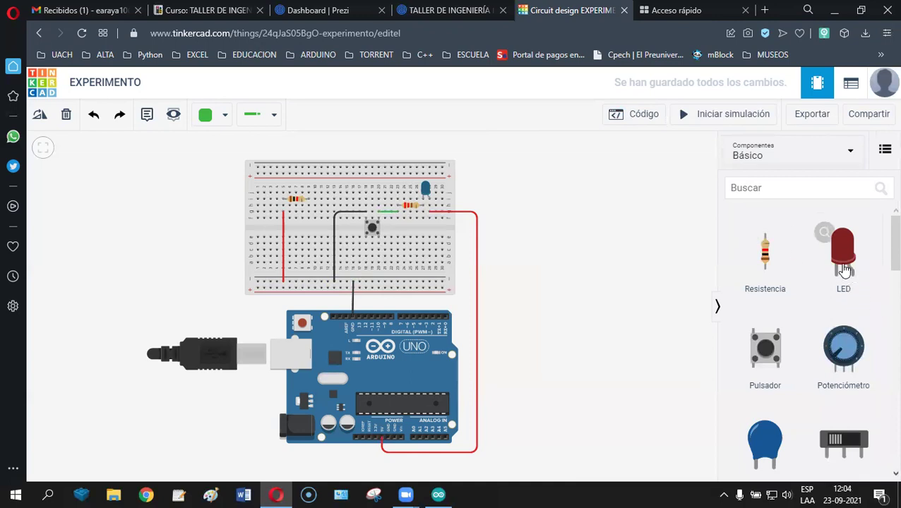
left_click_drag(845, 271, 356, 320)
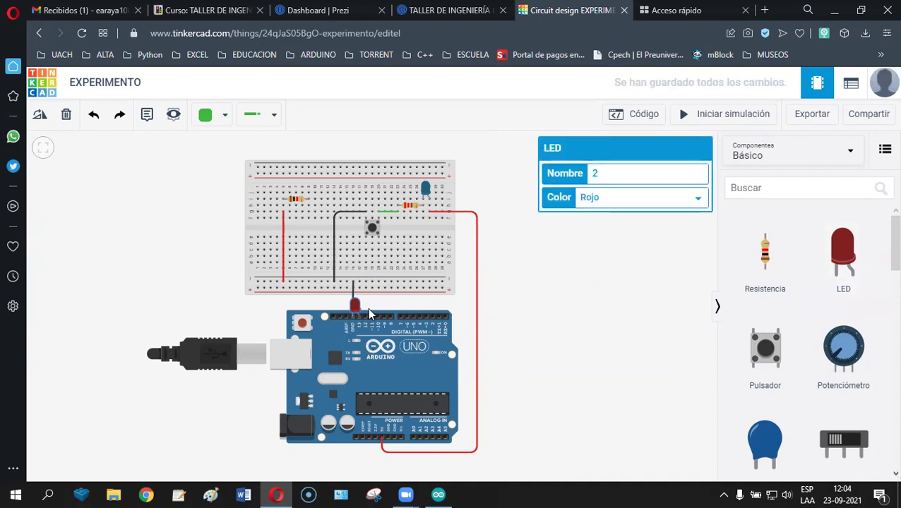
left_click(697, 199)
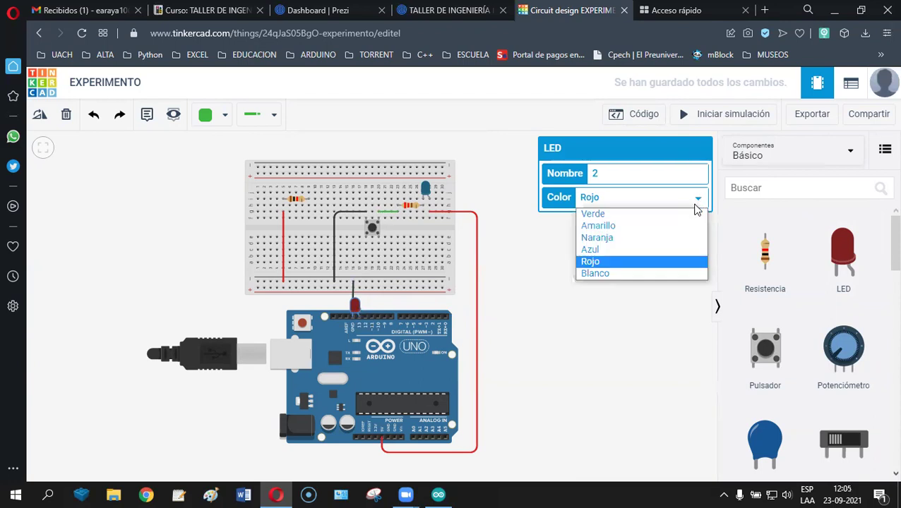
left_click(617, 215)
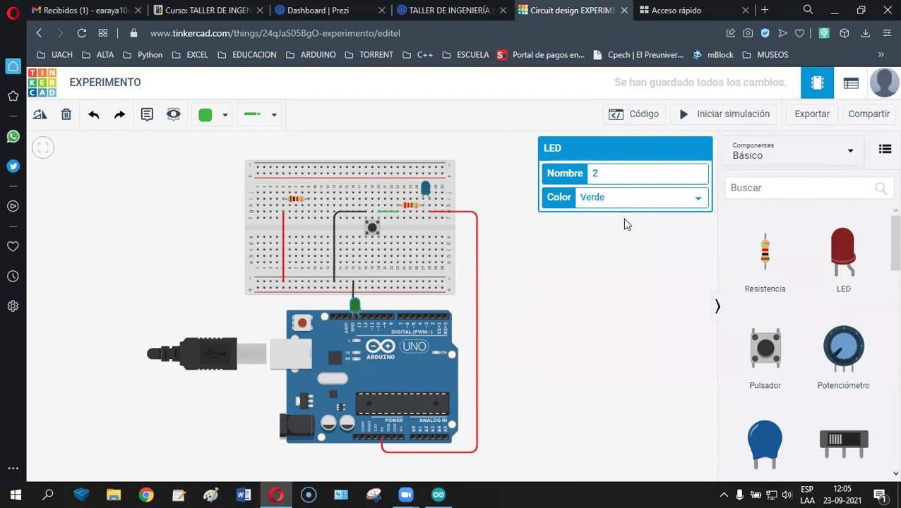
Review the Arduino code, run the simulation to test the green LED on pin 13, and stop it.
left_click(644, 120)
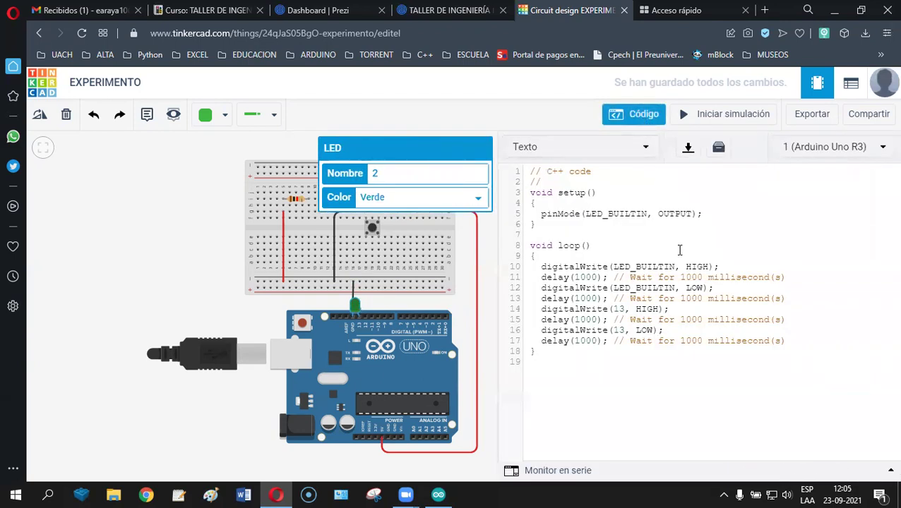
left_click(634, 114)
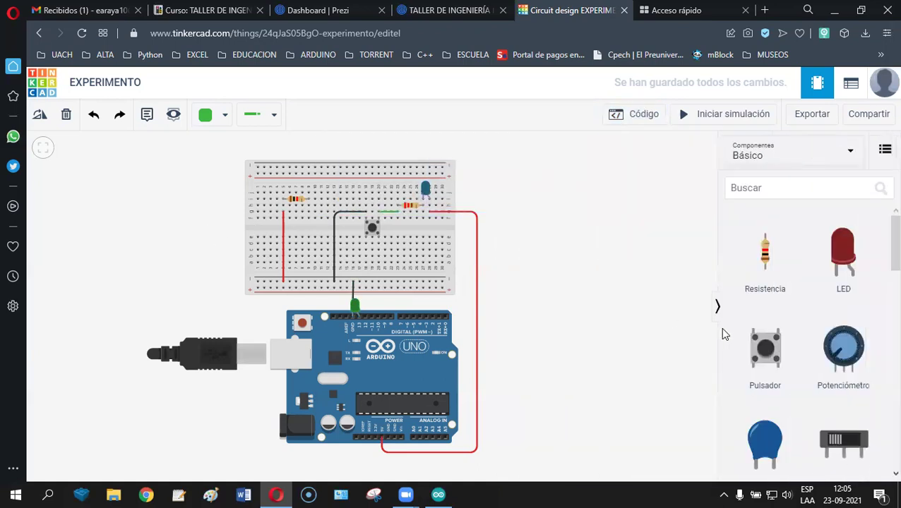
left_click(634, 114)
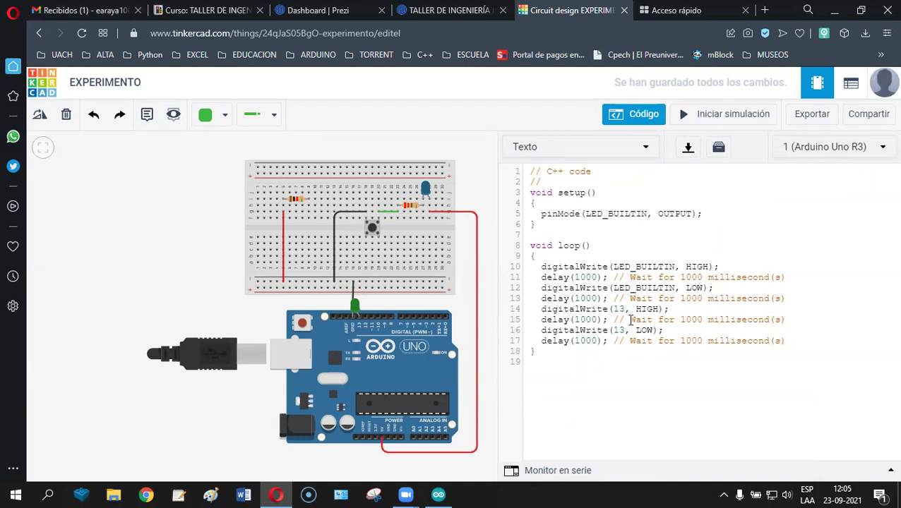
left_click(685, 116)
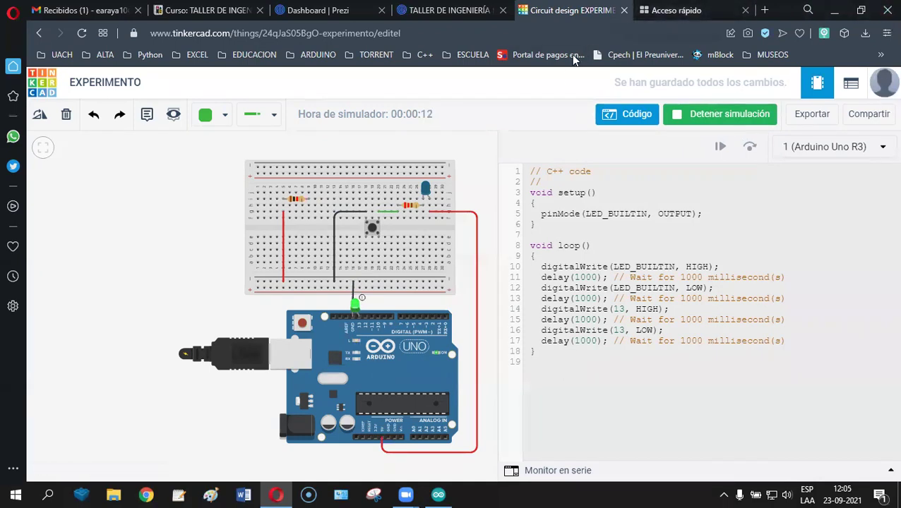
mouse_move(362, 302)
left_click(706, 114)
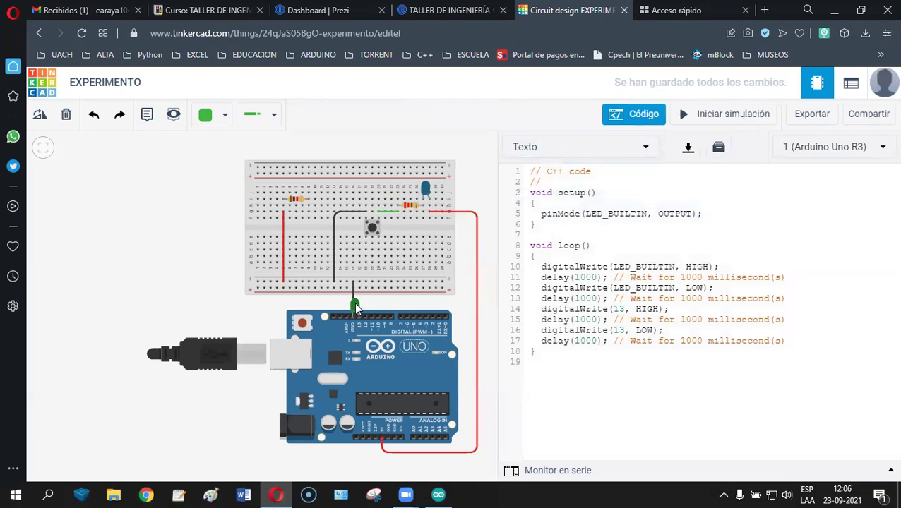
Move the green LED from the Arduino header onto the breadboard, just below the pushbutton.
left_click(354, 303)
left_click_drag(354, 302, 362, 252)
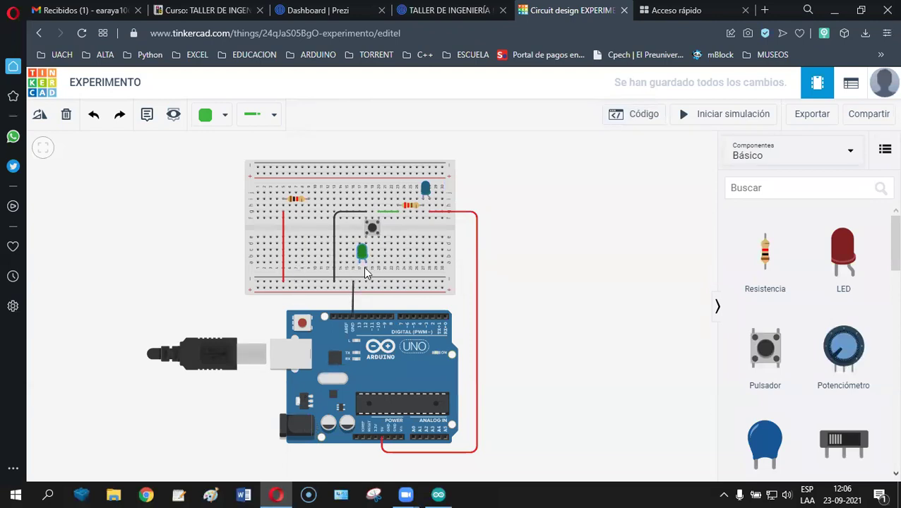
left_click(365, 314)
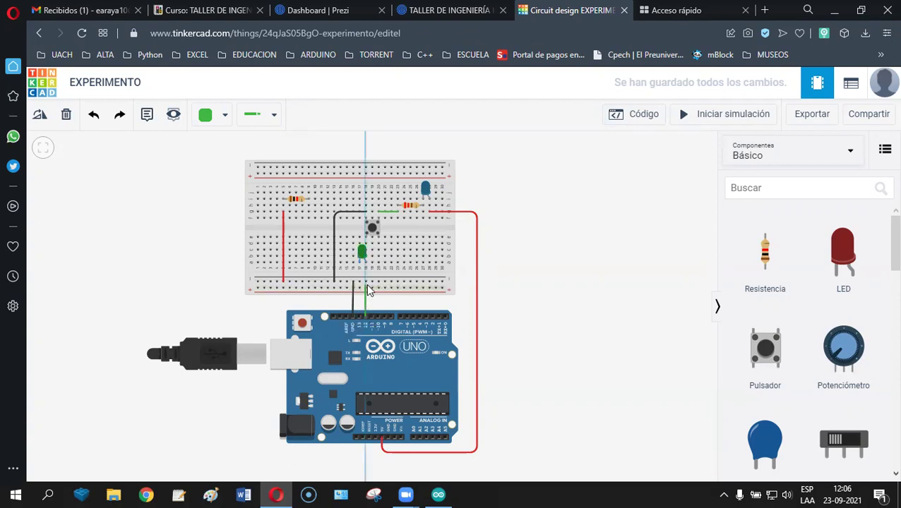
left_click(366, 287)
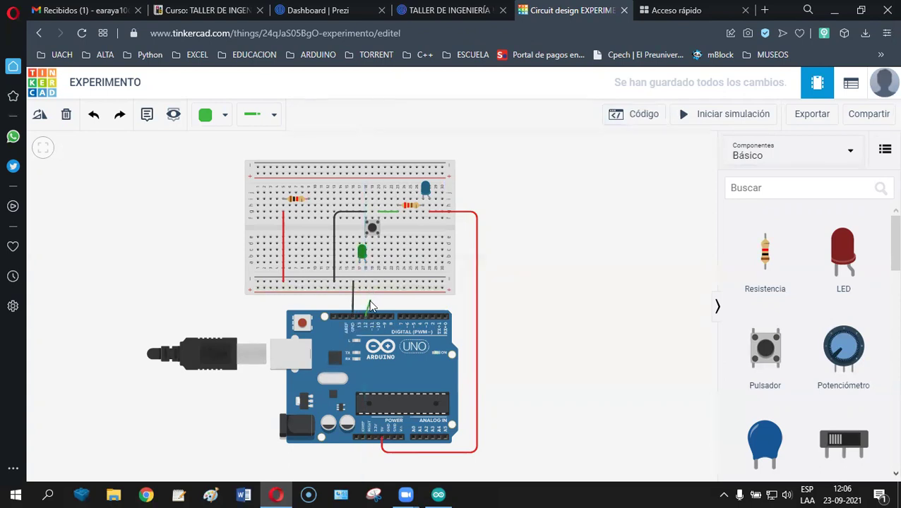
left_click(368, 305)
key("Delete")
Shift the green LED up one breadboard row and connect its right leg's column to Arduino pin 12 with a green wire.
left_click(360, 253)
left_click_drag(358, 247, 359, 242)
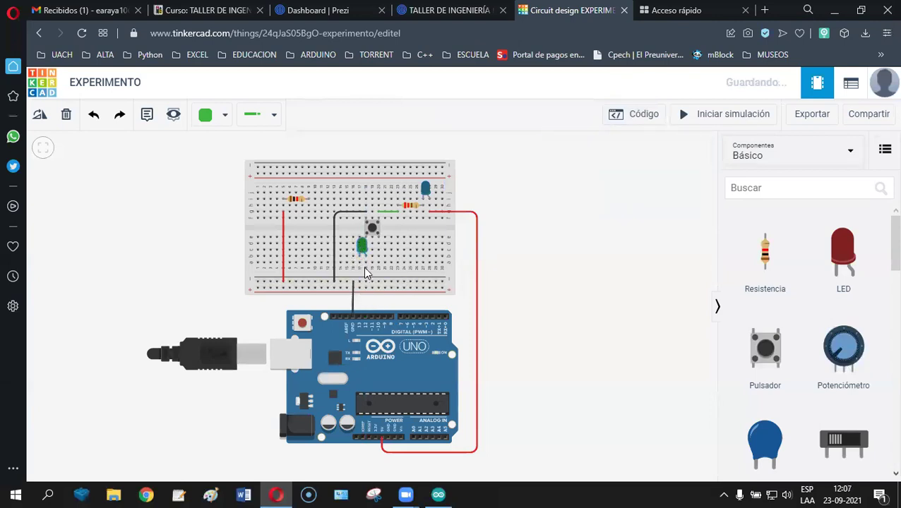
left_click(363, 260)
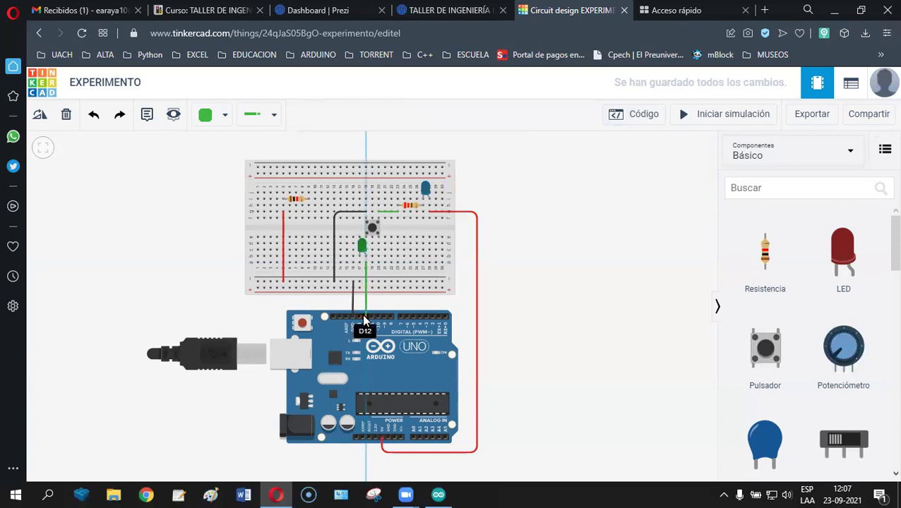
left_click(363, 316)
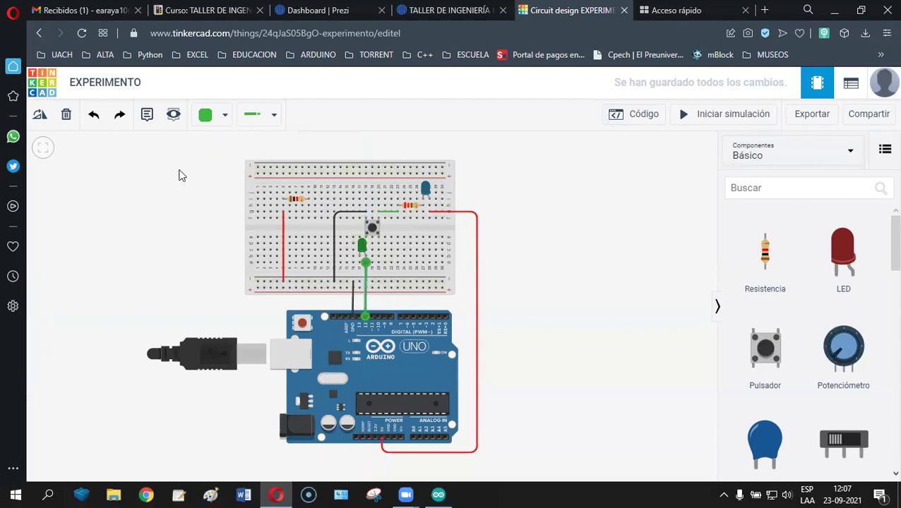
Wire the green LED's left leg column to the breadboard's bottom negative rail in black (Negro).
left_click(211, 125)
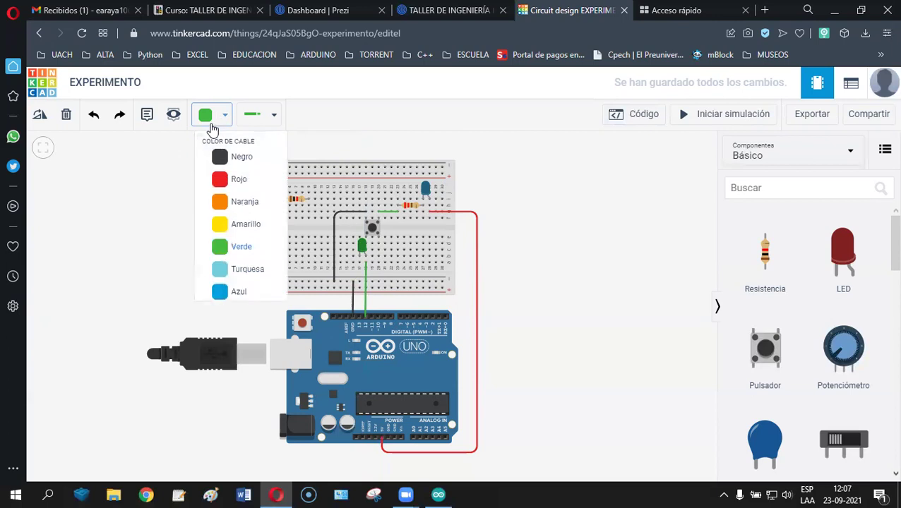
left_click(218, 158)
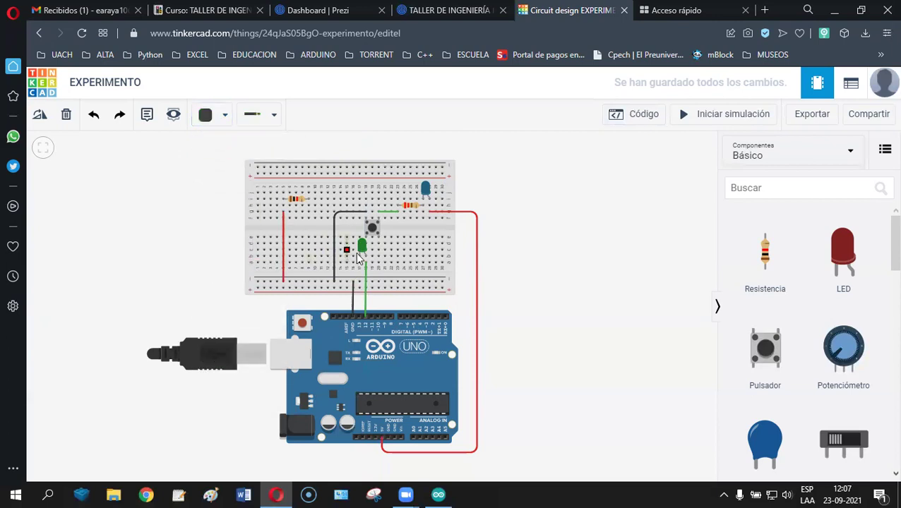
left_click(358, 266)
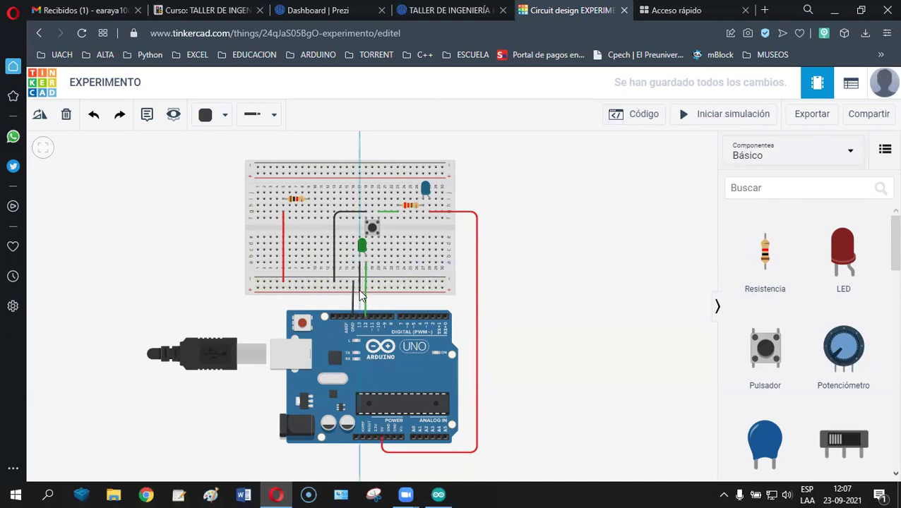
left_click(359, 283)
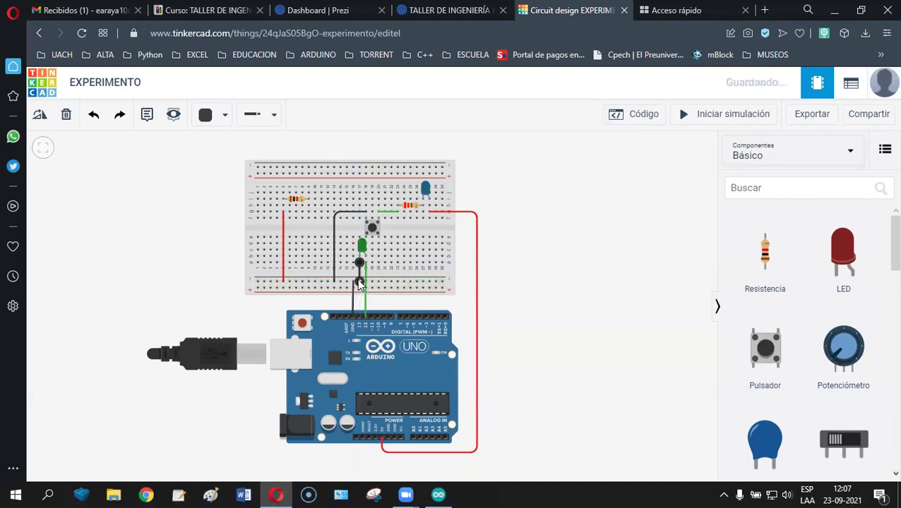
left_click(525, 264)
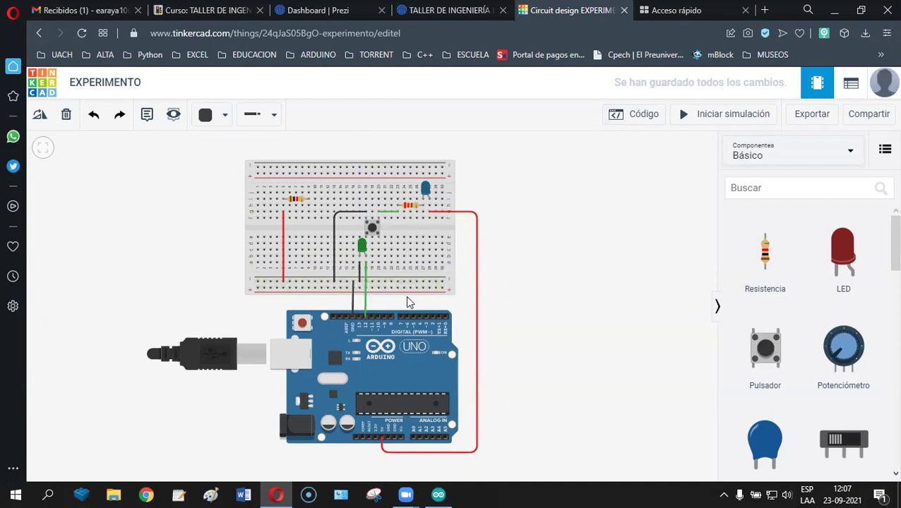
Set the pin to 12 in the last two digitalWrite lines and run the simulation briefly to test the green LED.
left_click(644, 115)
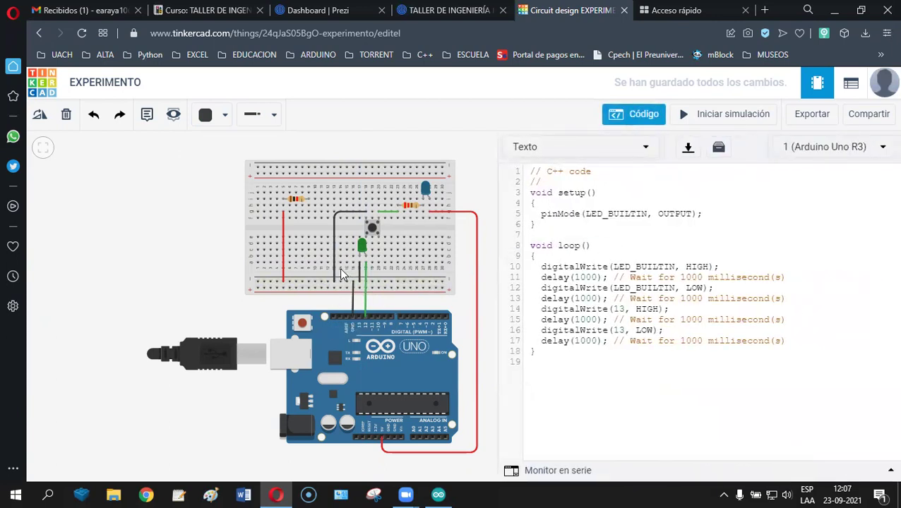
double_click(618, 309)
type("12")
double_click(622, 330)
type("12")
left_click(716, 120)
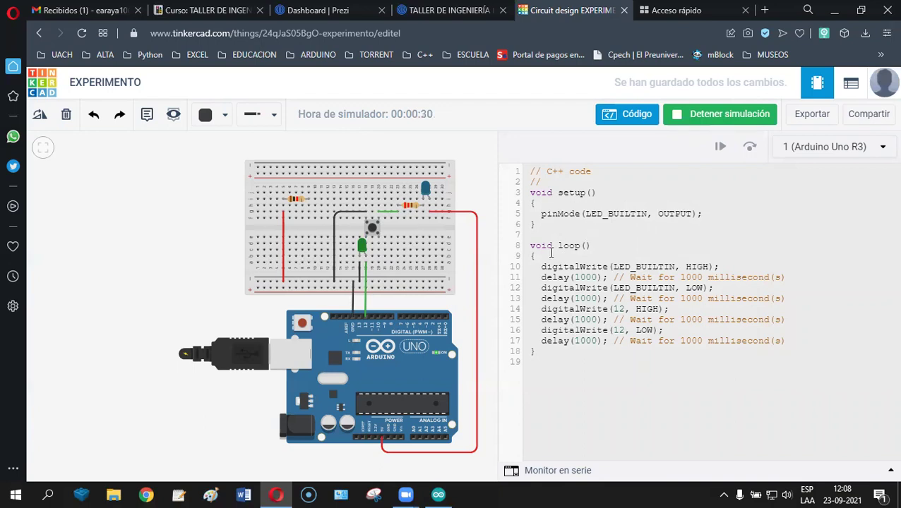
left_click(688, 121)
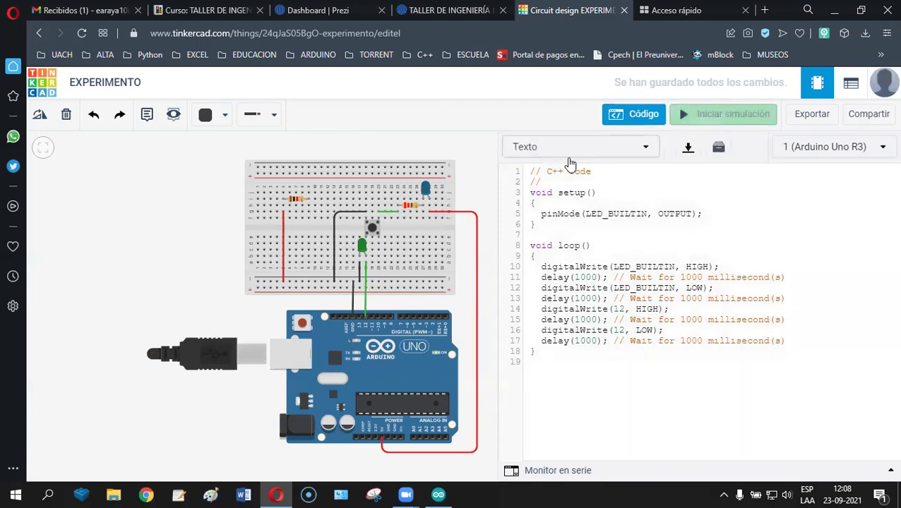
Move the breadboard end of the green pin 12 wire from the LED's column to column 24.
left_click(364, 260)
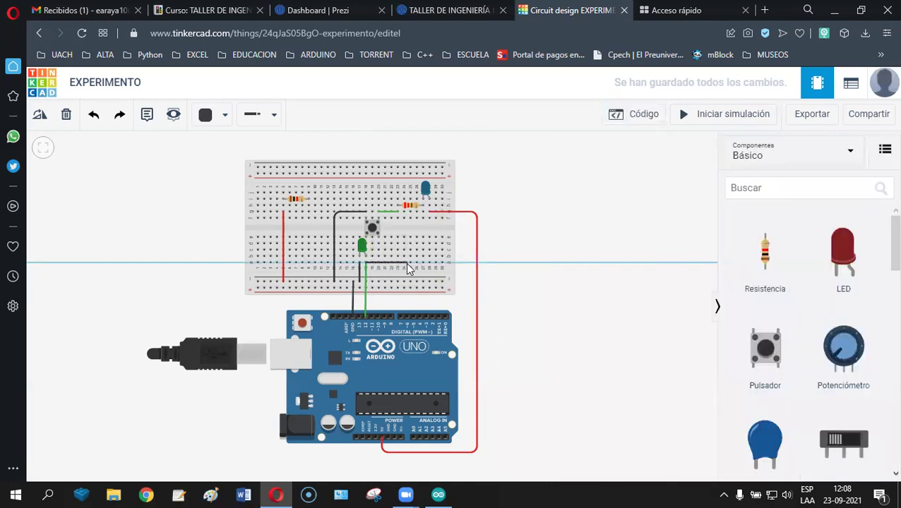
left_click(365, 278)
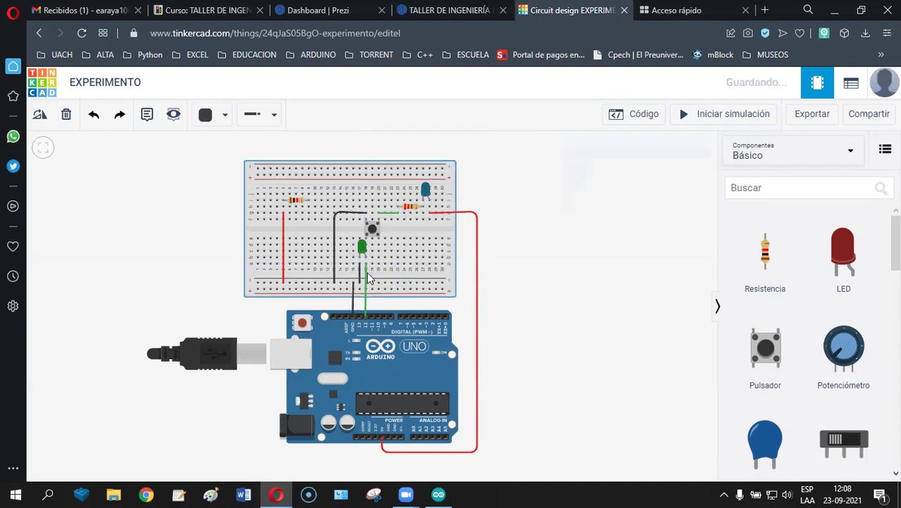
left_click(366, 278)
left_click_drag(365, 266, 406, 270)
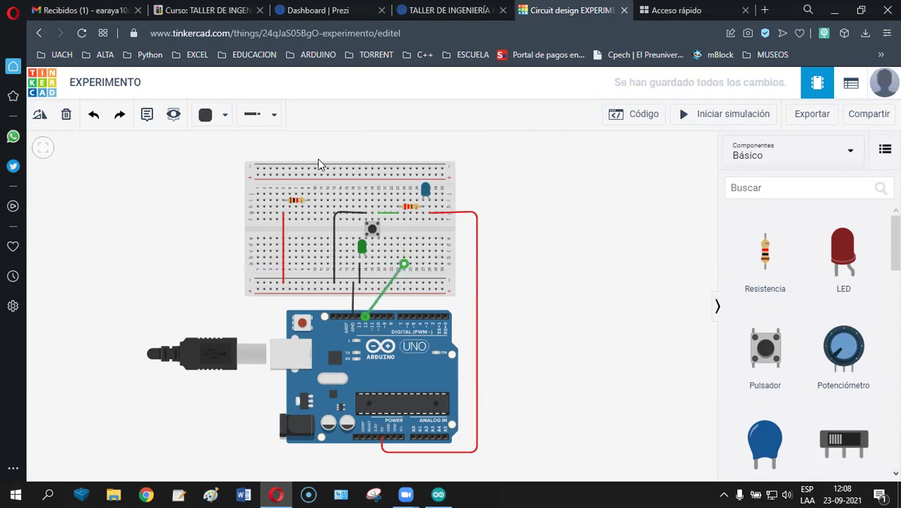
Set the unused resistor on the breadboard to 220 Ω and clear its name.
left_click(296, 202)
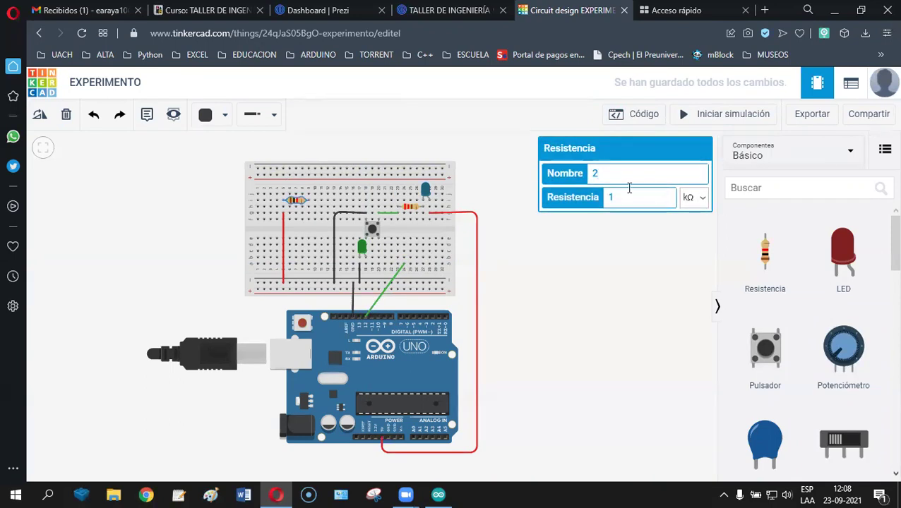
type("2")
left_click(695, 198)
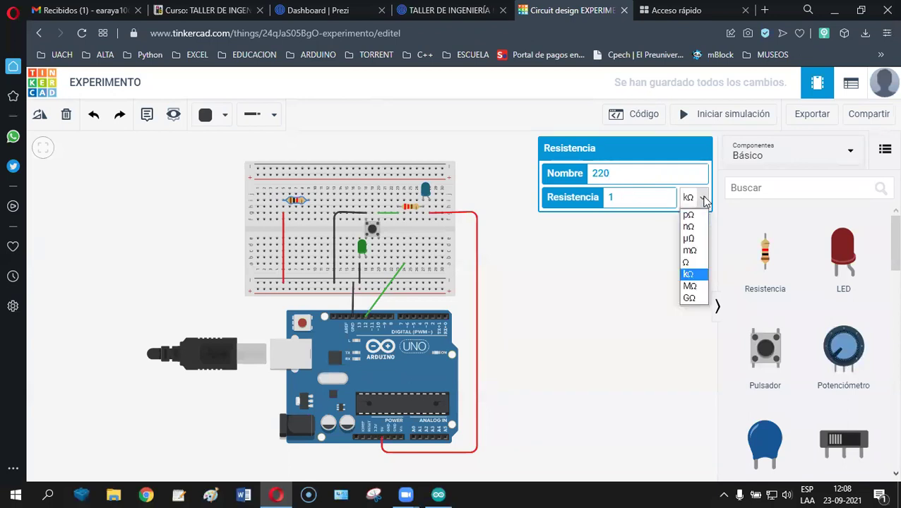
left_click(688, 263)
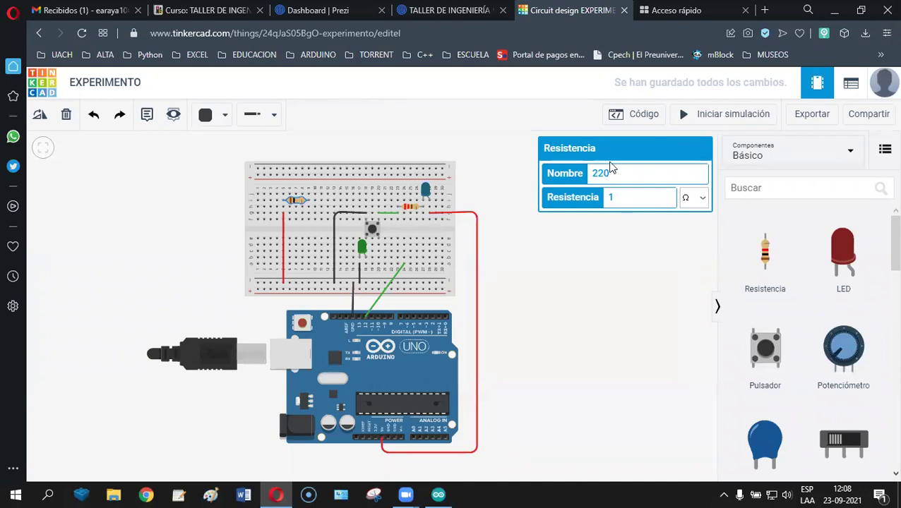
left_click_drag(633, 173, 573, 176)
key("alt+shift")
key("BackSpace")
left_click(579, 195)
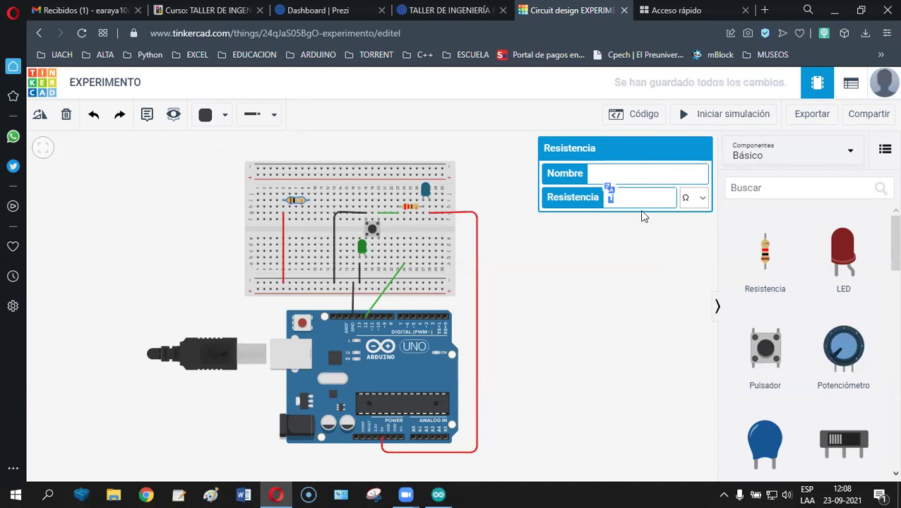
type("220")
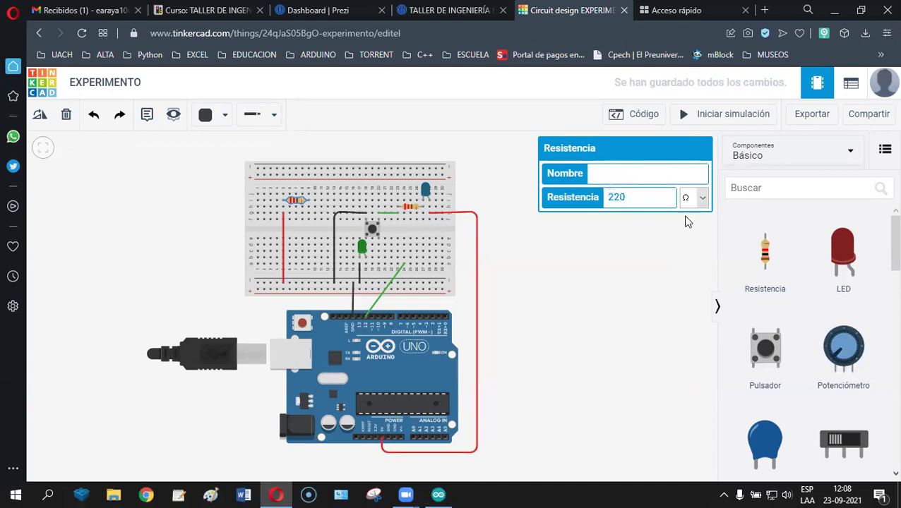
Move the 220 Ω resistor beside the green LED, with its left end in the column of the LED's right leg.
left_click(664, 250)
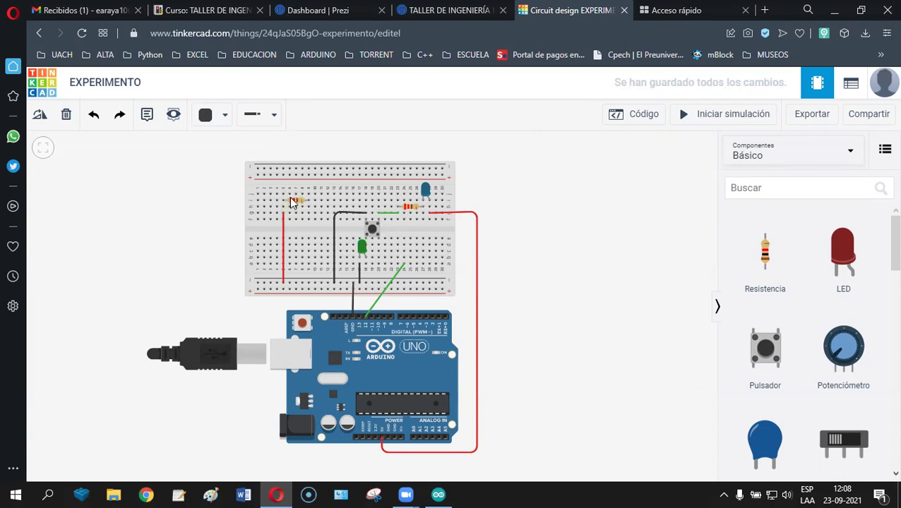
left_click_drag(296, 204, 388, 266)
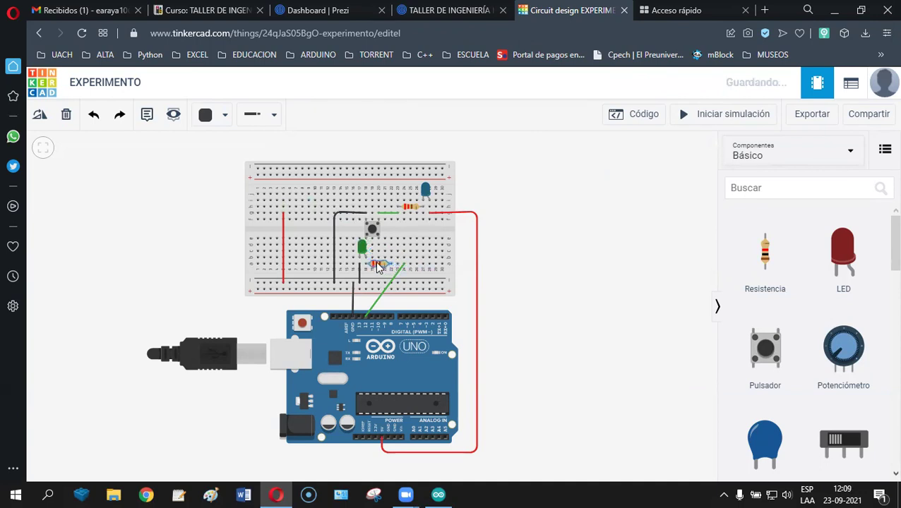
left_click_drag(379, 267, 380, 268)
Move the breadboard end of the green pin 12 wire to the column of the relocated resistor's right end.
left_click(404, 267)
left_click_drag(403, 267, 392, 253)
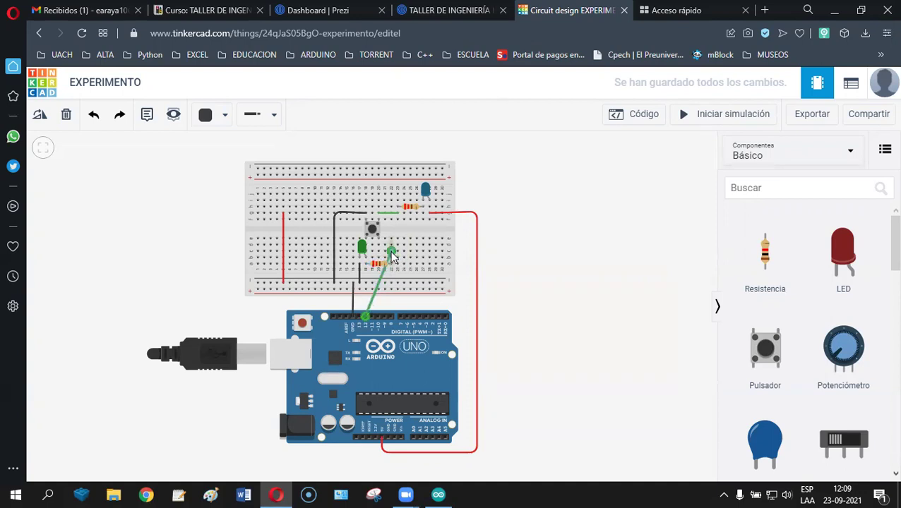
left_click(525, 293)
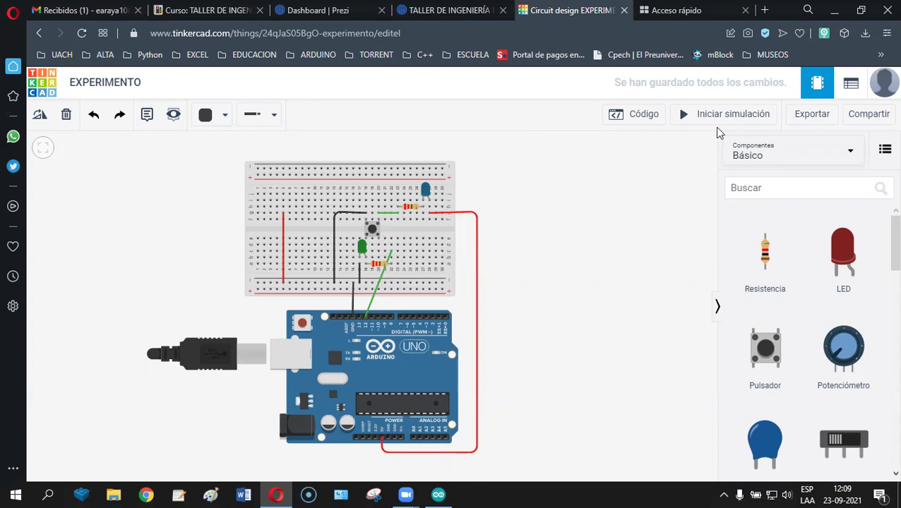
Review the Arduino code and run the simulation to check how the green LED blinks through its resistor.
left_click(632, 115)
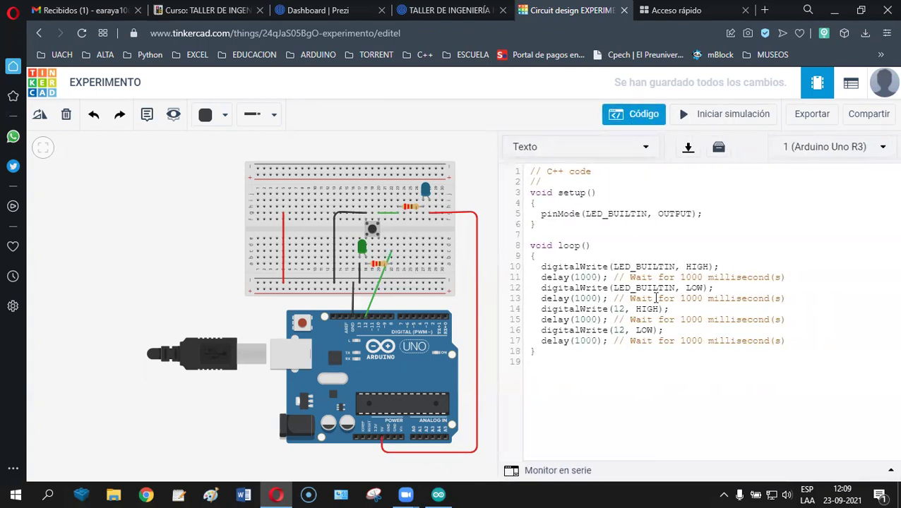
left_click(641, 119)
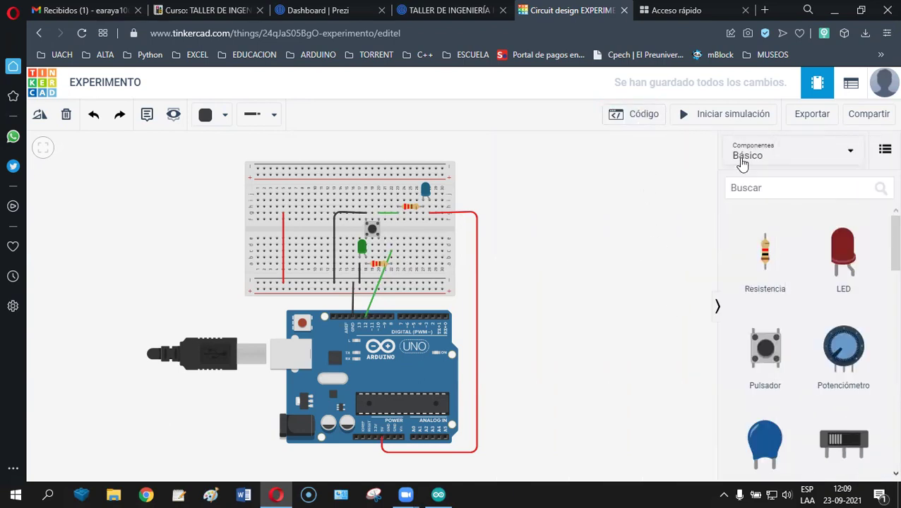
left_click(716, 120)
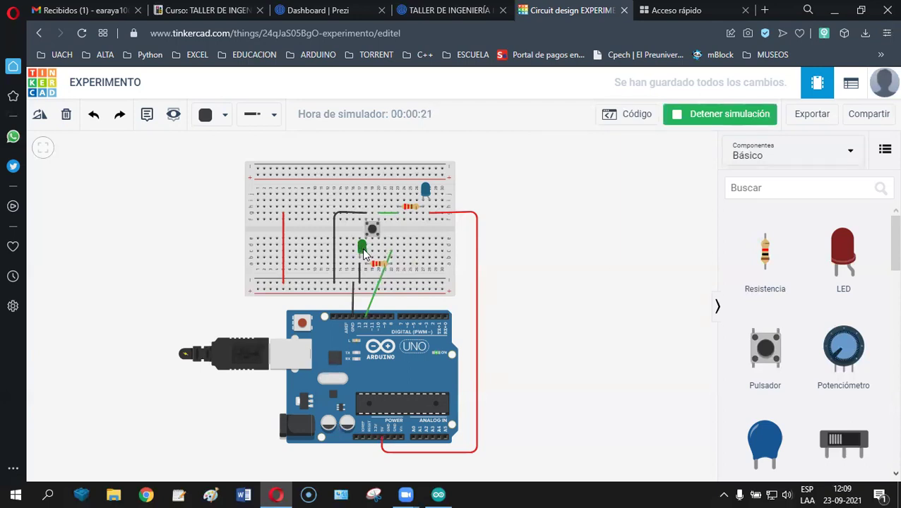
left_click(676, 115)
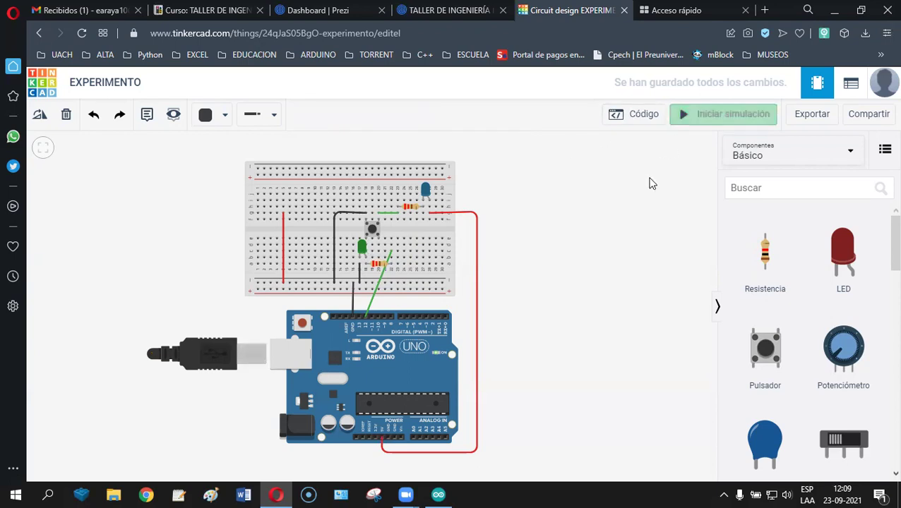
Move the pushbutton from above the green LED to the breadboard's empty upper-left area and run the simulation again.
left_click(362, 247)
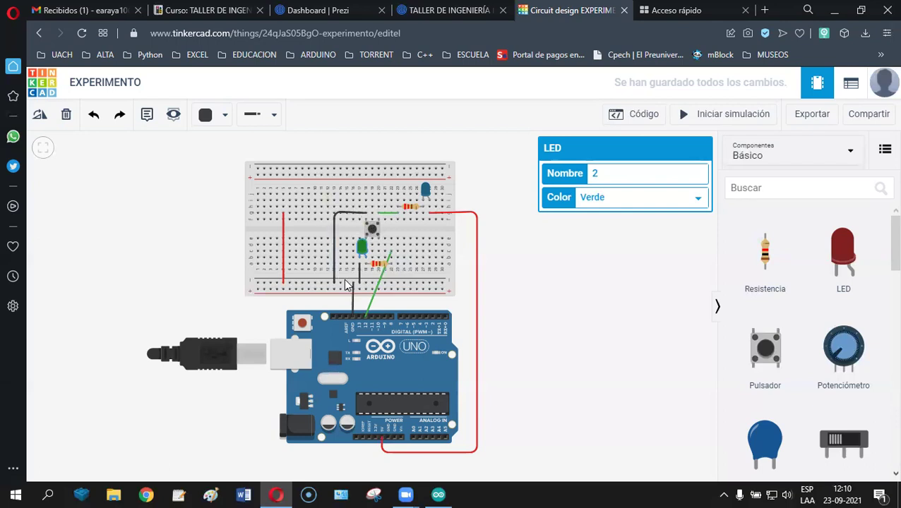
left_click_drag(378, 233, 308, 200)
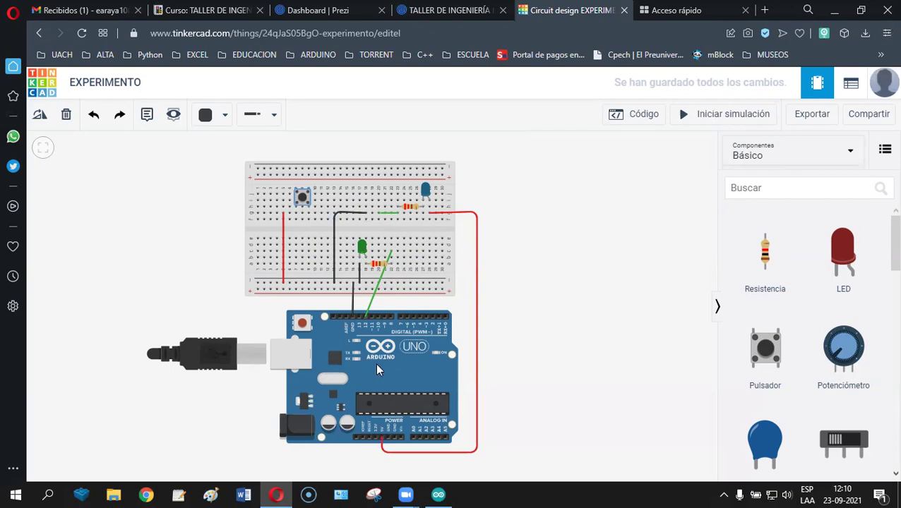
left_click(686, 119)
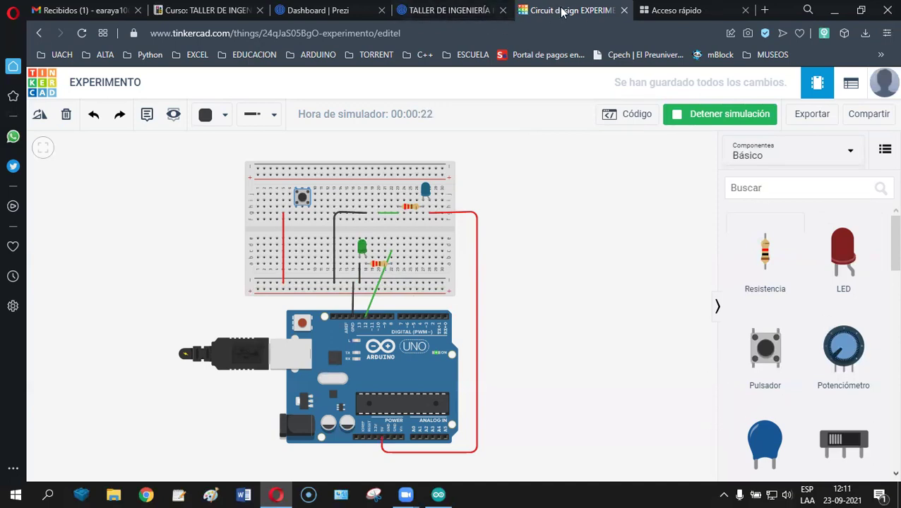
left_click(694, 115)
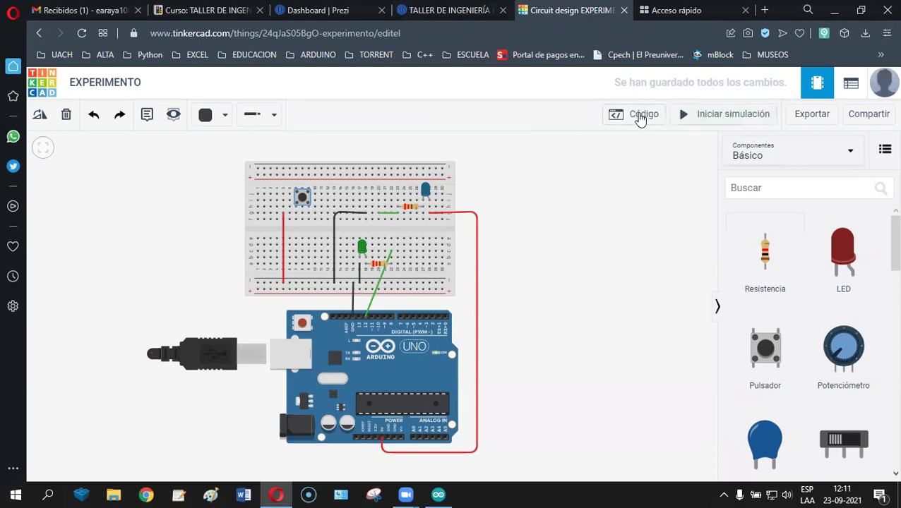
Show the Arduino code, switch to the Prezi class presentation in full screen and advance to the Sintaxis del Lenguaje slide.
left_click(635, 115)
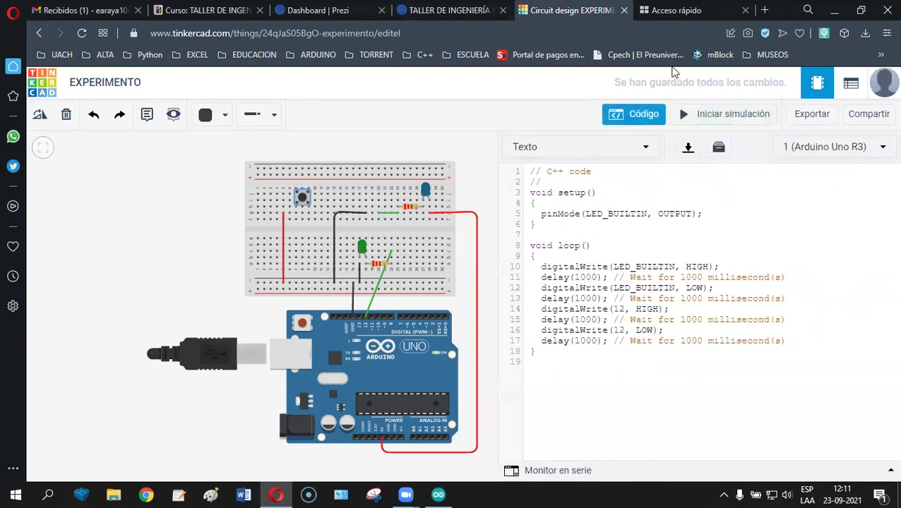
left_click(449, 11)
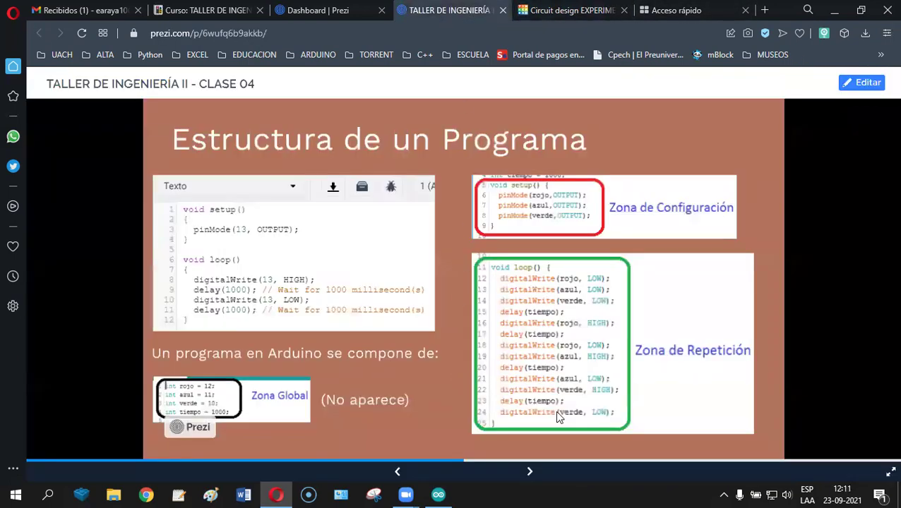
left_click(890, 472)
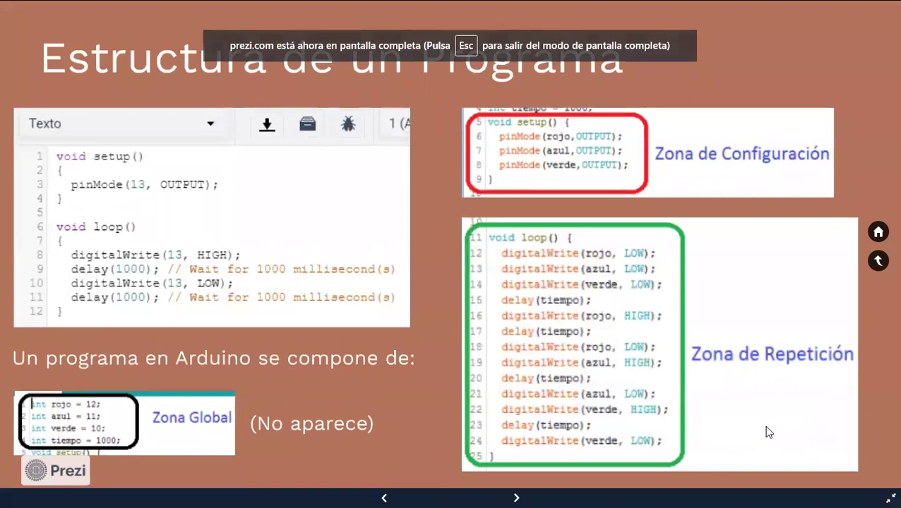
key("Right")
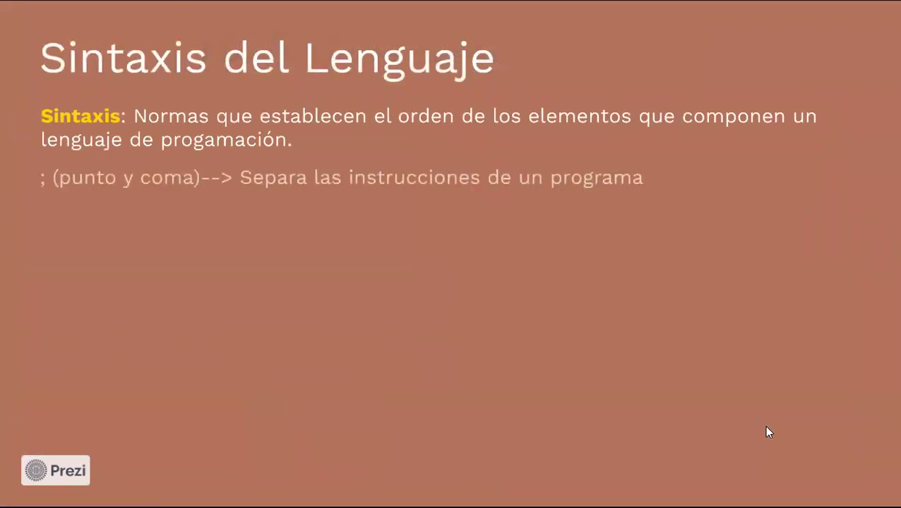